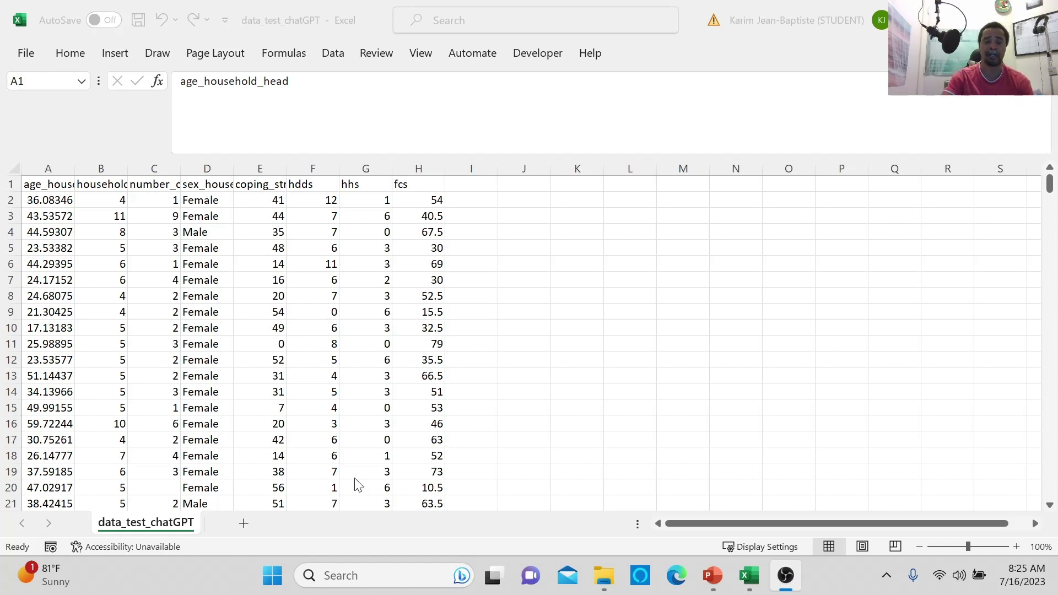
Examine the column headers of data_test_chatGPT from age_household_head to fcs, highlighting the food security indicator columns E to H.
left_click(58, 185)
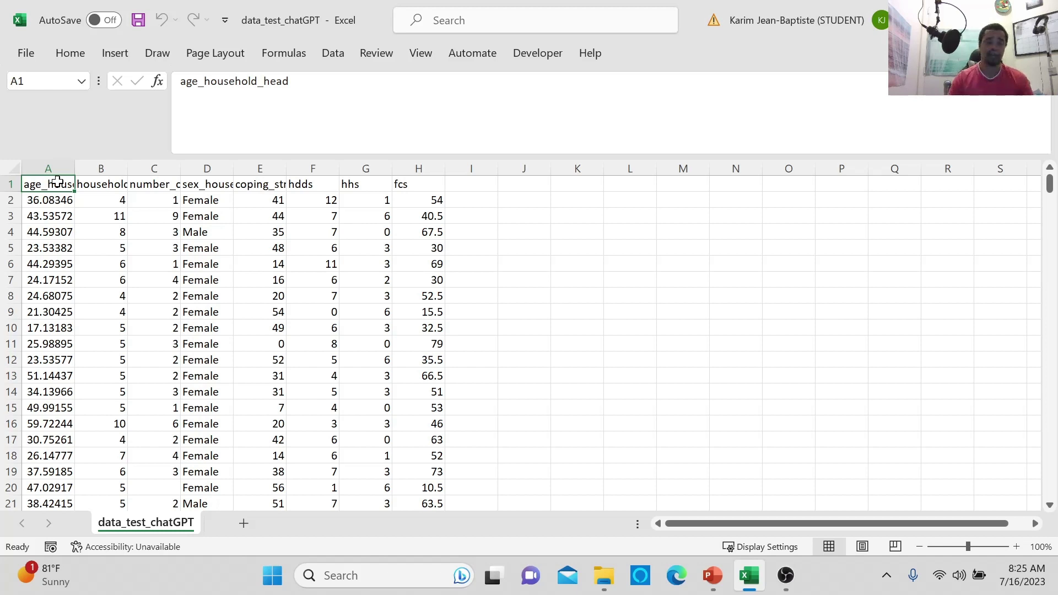
key("Right")
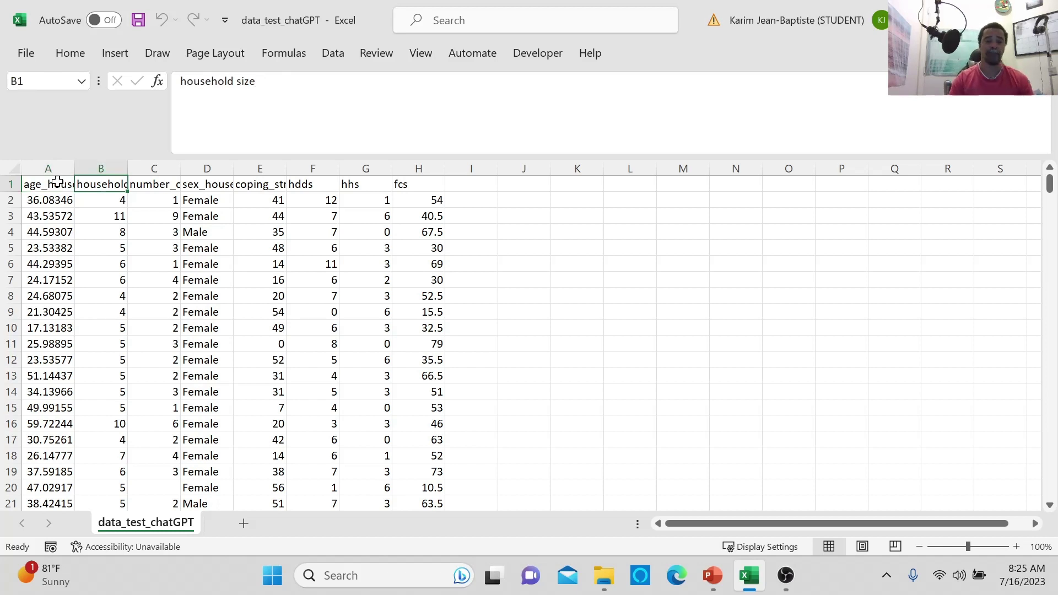
key("Right")
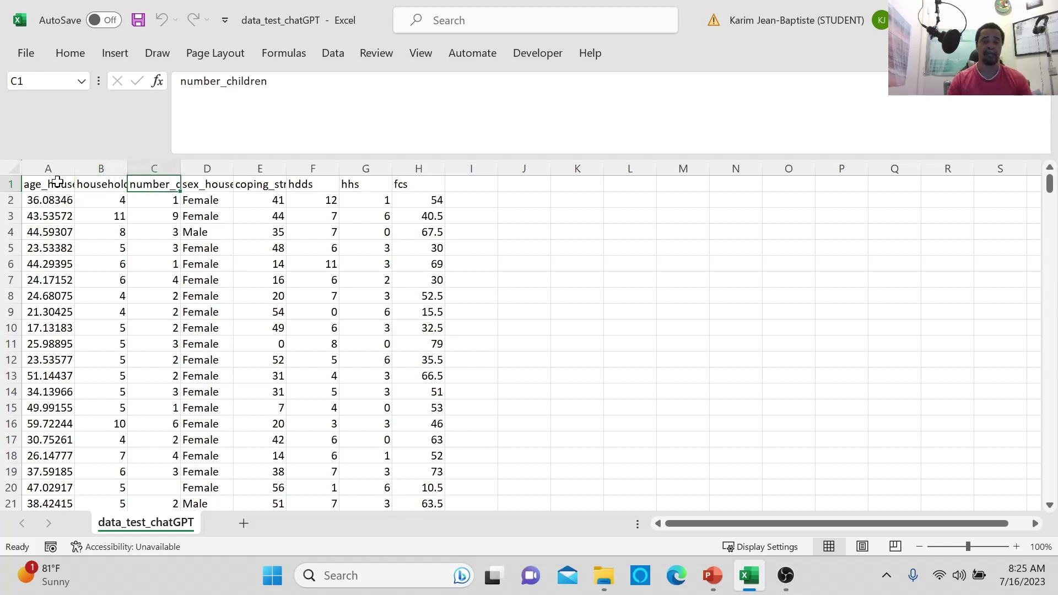
key("Right")
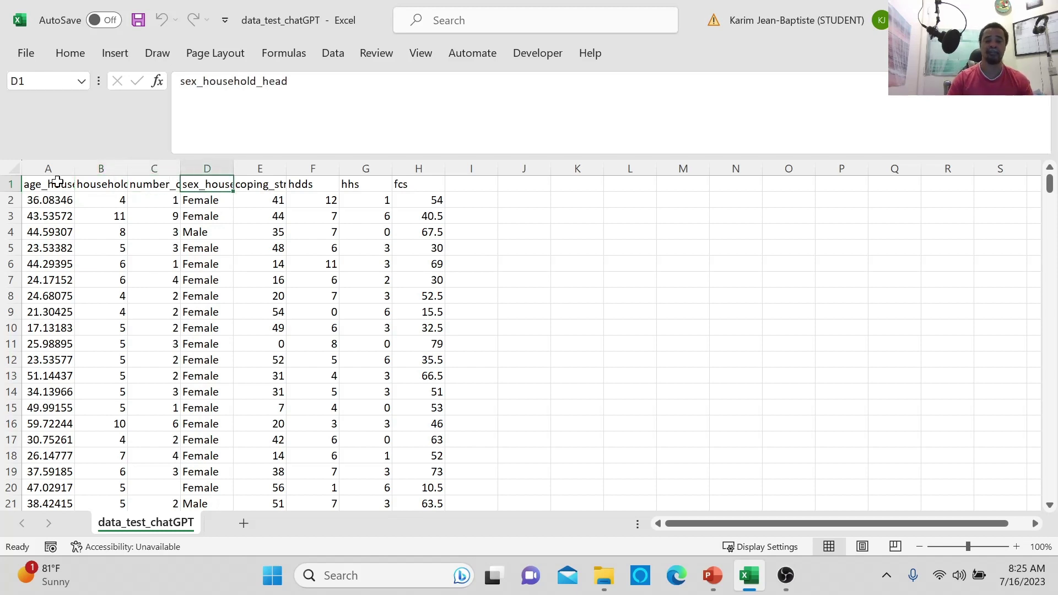
key("Right")
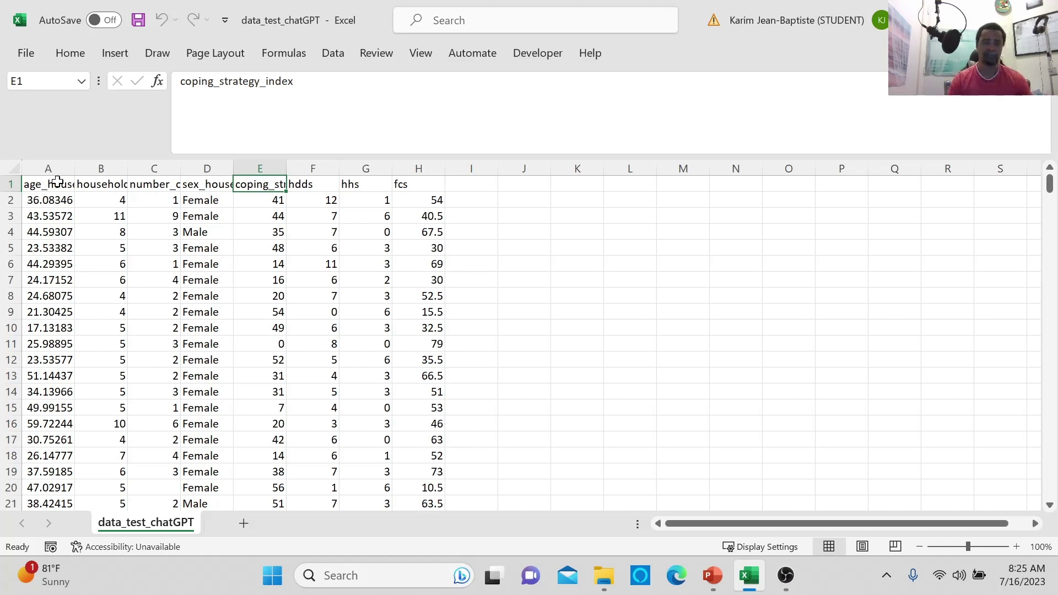
key("Right")
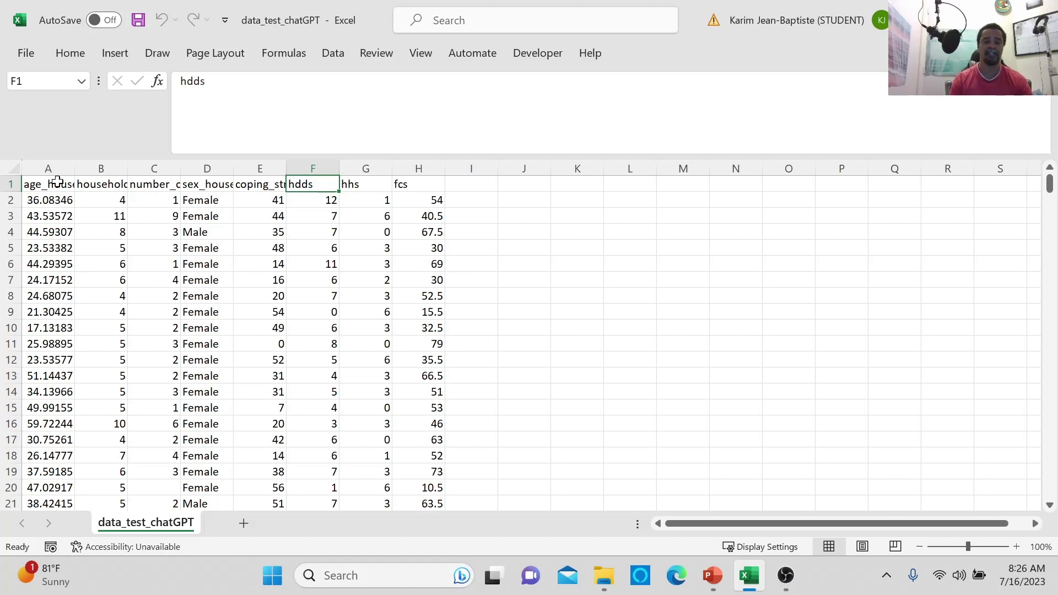
key("Right")
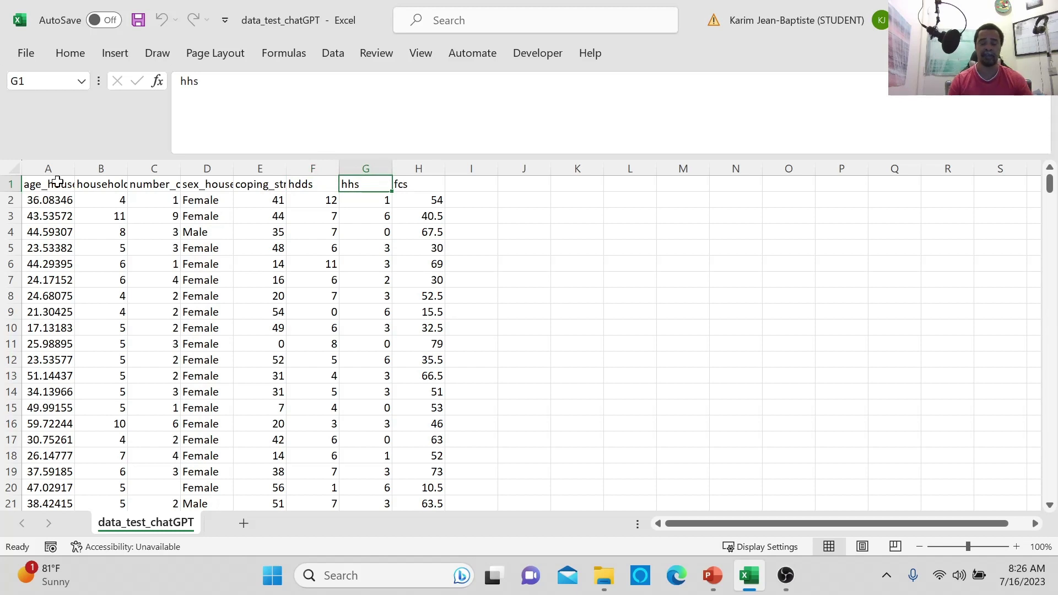
key("Right")
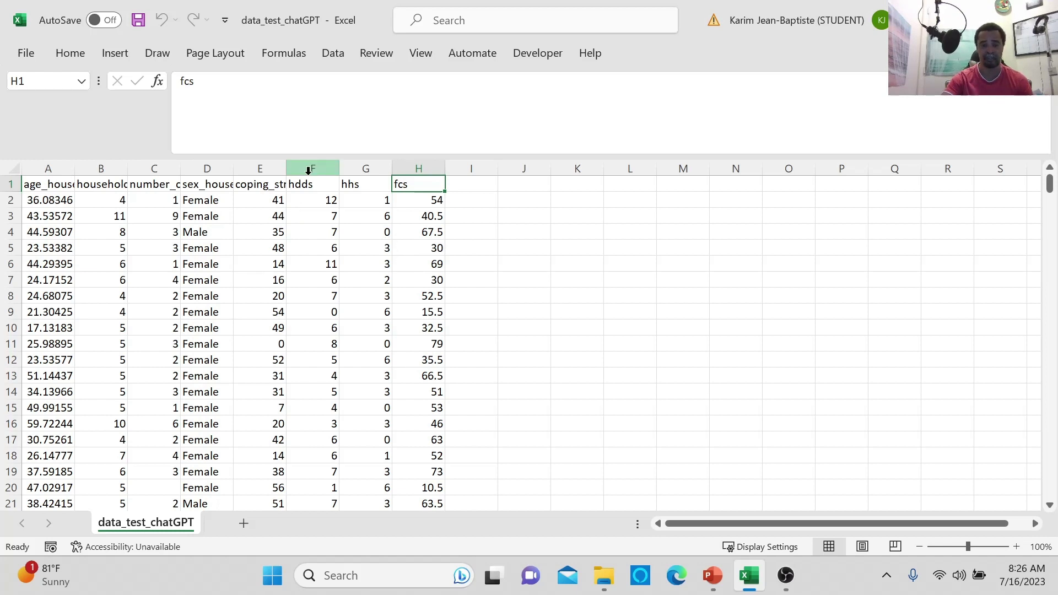
left_click_drag(309, 171, 406, 178)
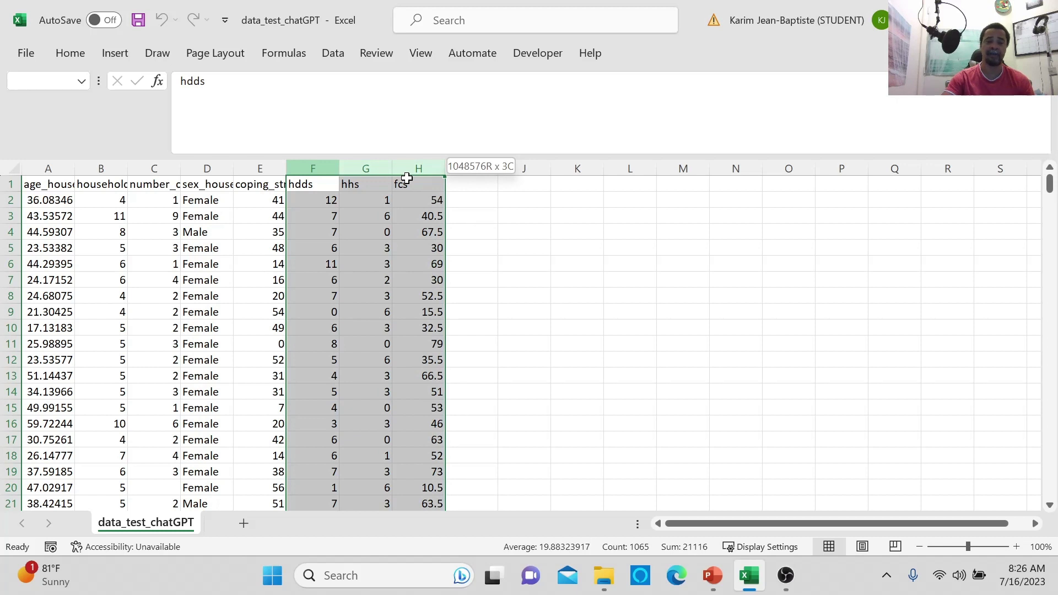
left_click_drag(262, 168, 414, 168)
left_click(584, 293)
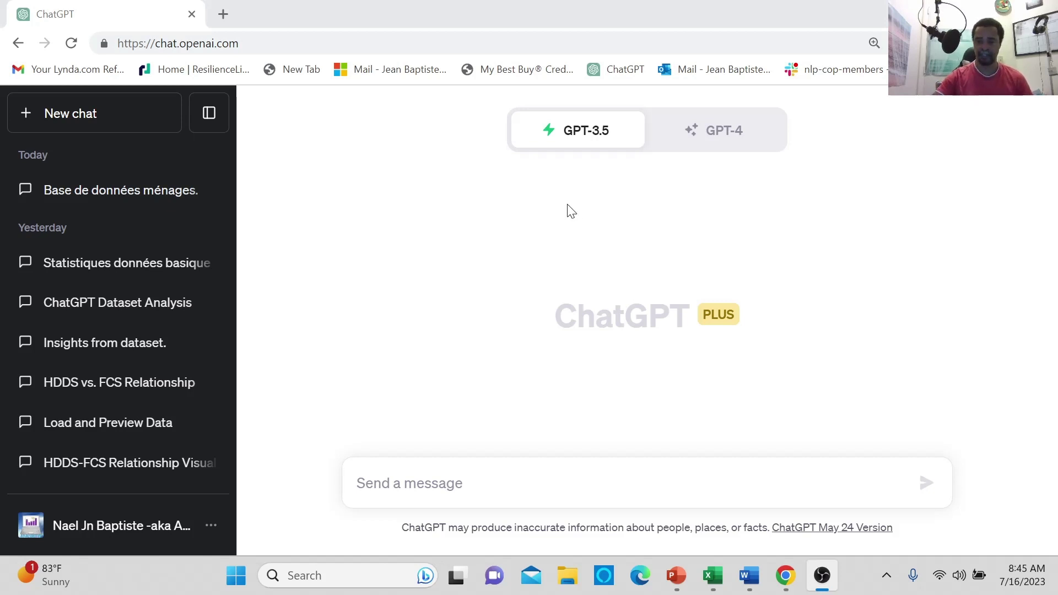
In ChatGPT, set the new chat to use GPT-4 with the Code Interpreter beta.
mouse_move(567, 149)
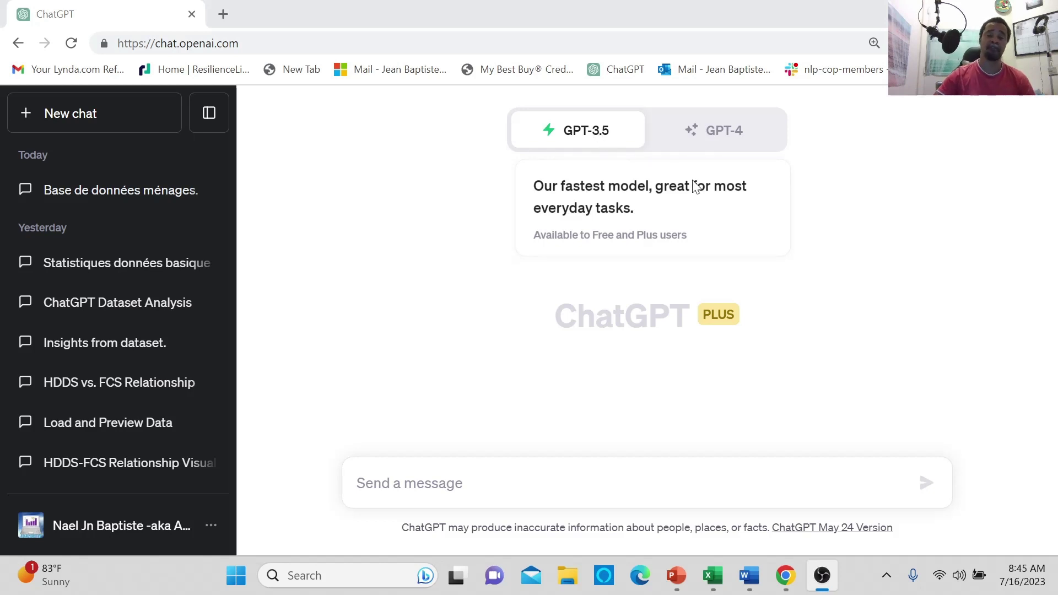
mouse_move(735, 148)
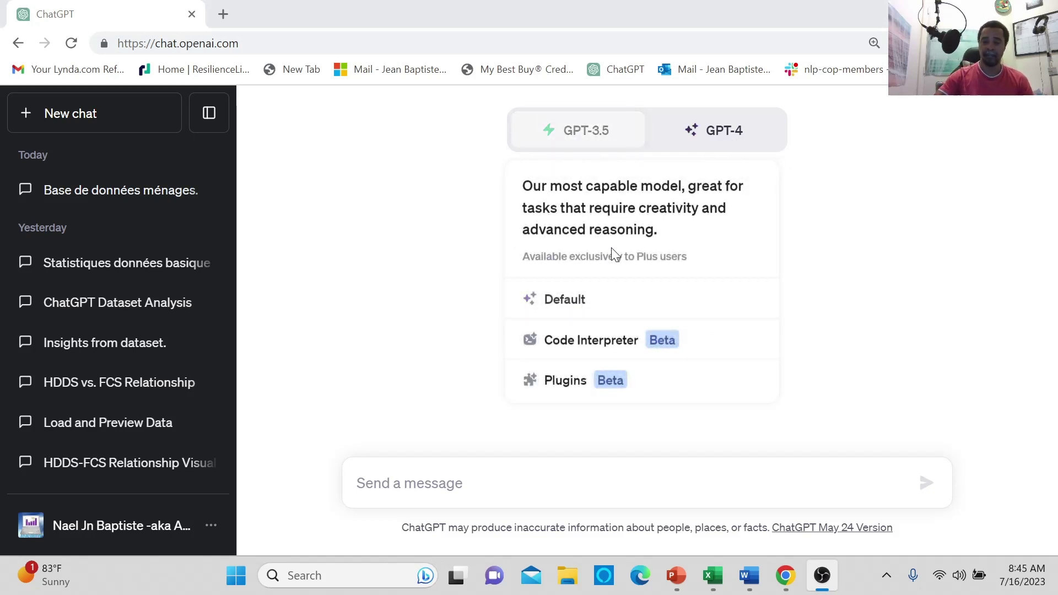
left_click(559, 341)
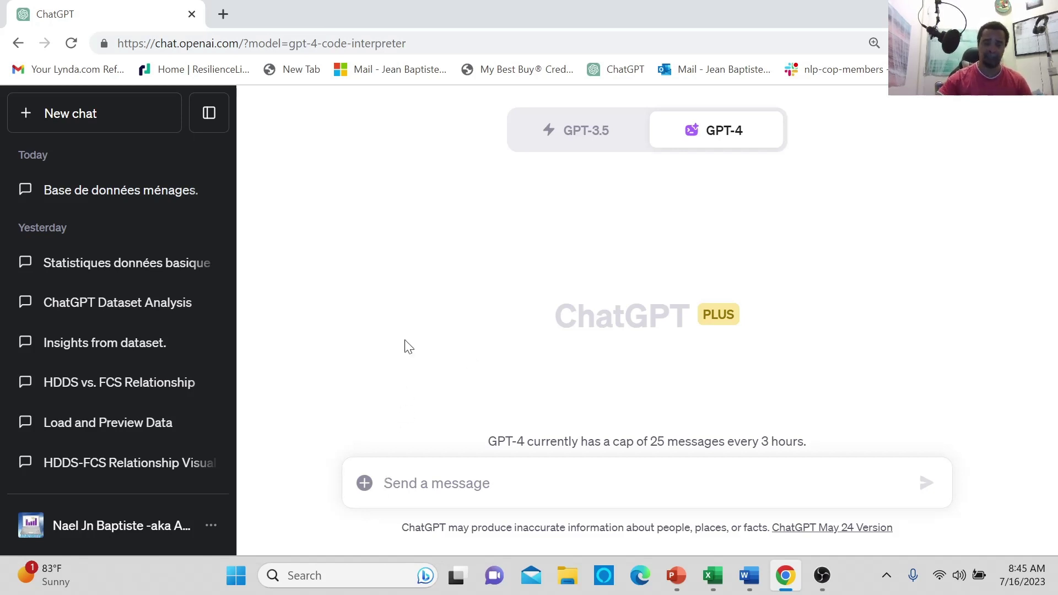
Attach the data_test_chatGPT file from the testing_GPT interpretor folder to the message.
left_click(365, 485)
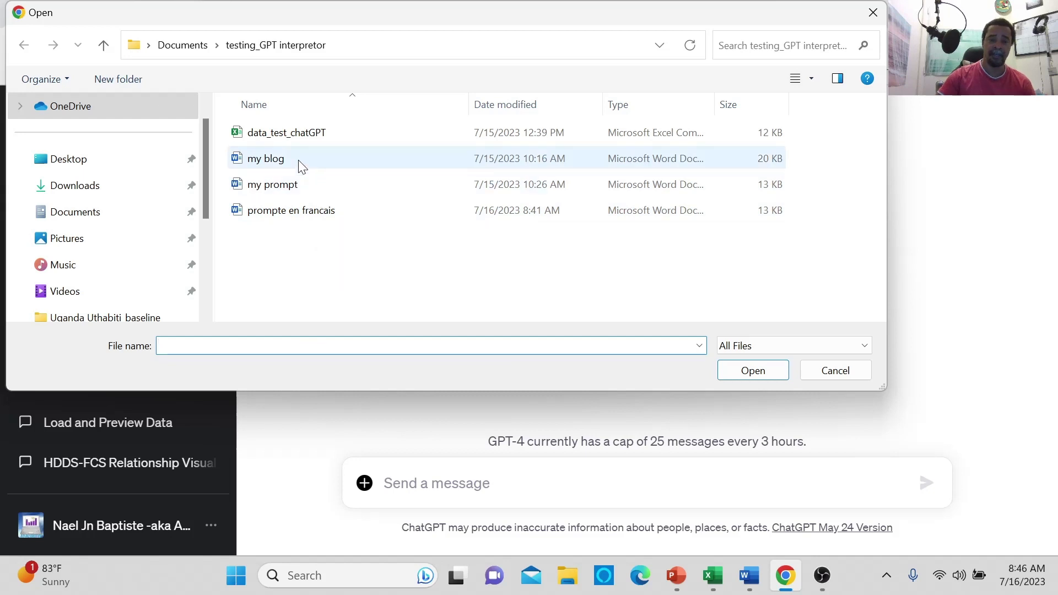
left_click(285, 141)
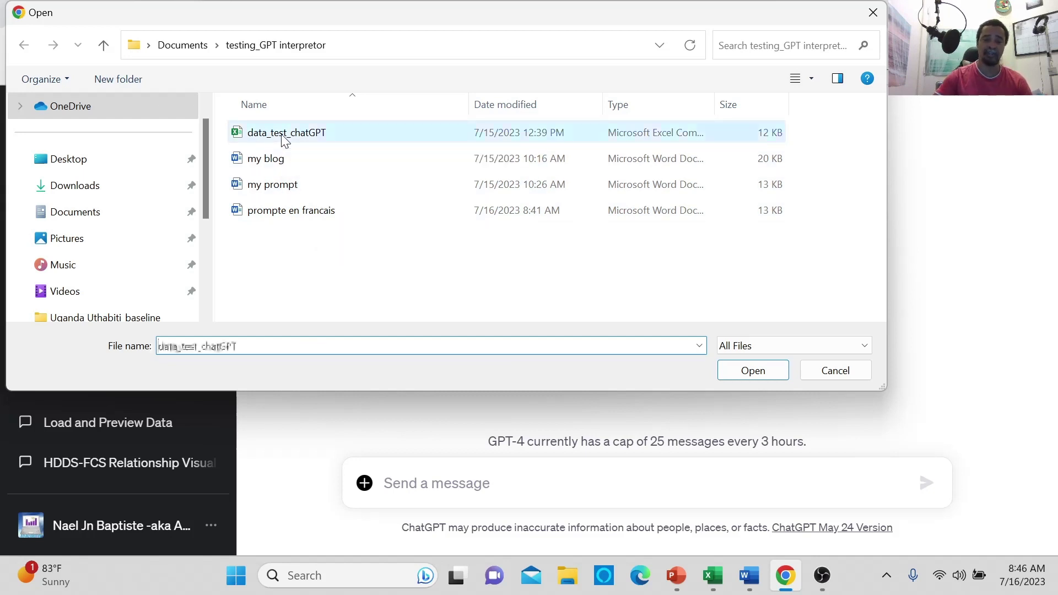
left_click(759, 379)
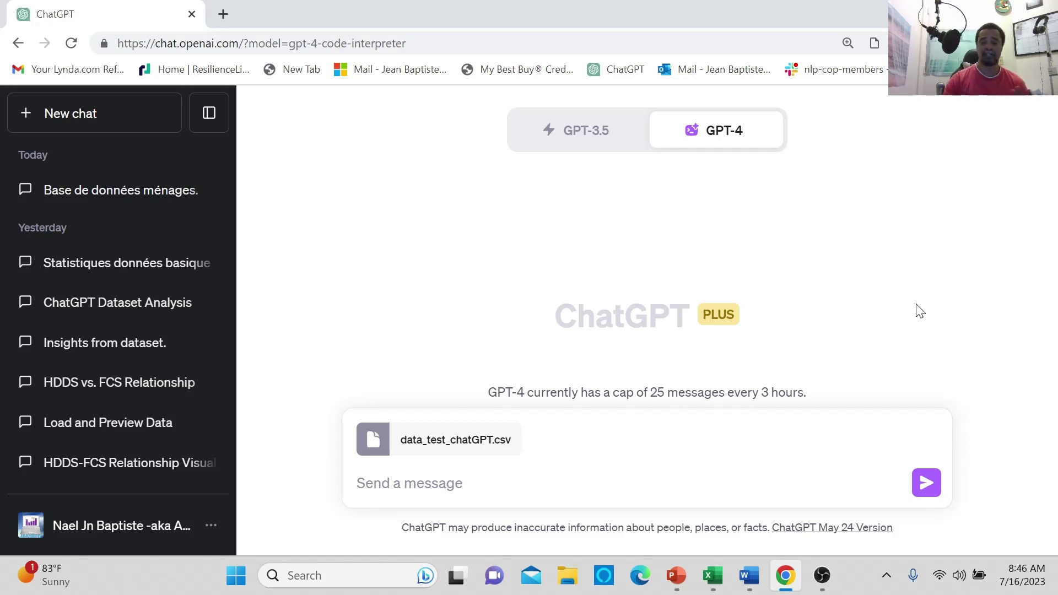
Copy "Pouvez-vous expliquer cette base de données en un paragraphe ?" from the Word document "prompte en francais" and send it in ChatGPT with the attached file.
left_click(379, 488)
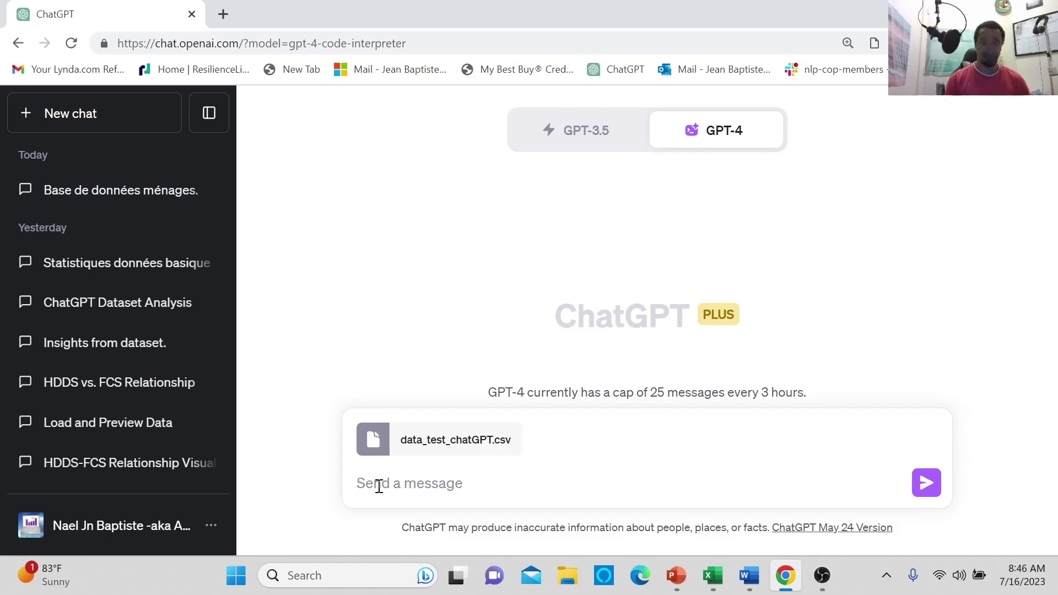
left_click(754, 571)
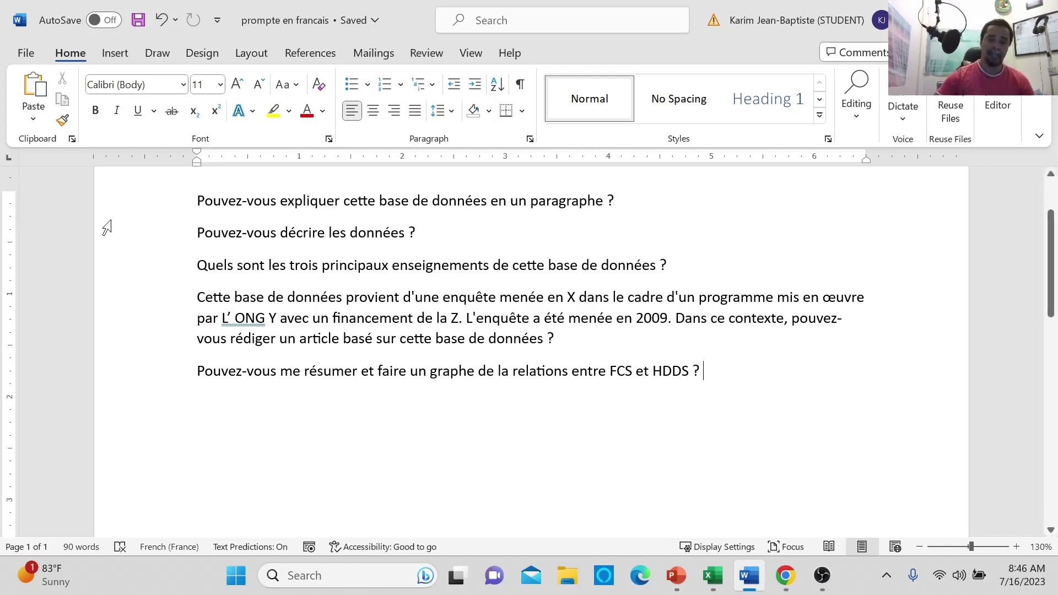
left_click_drag(197, 200, 463, 207)
left_click_drag(508, 201, 622, 203)
key("ctrl+c")
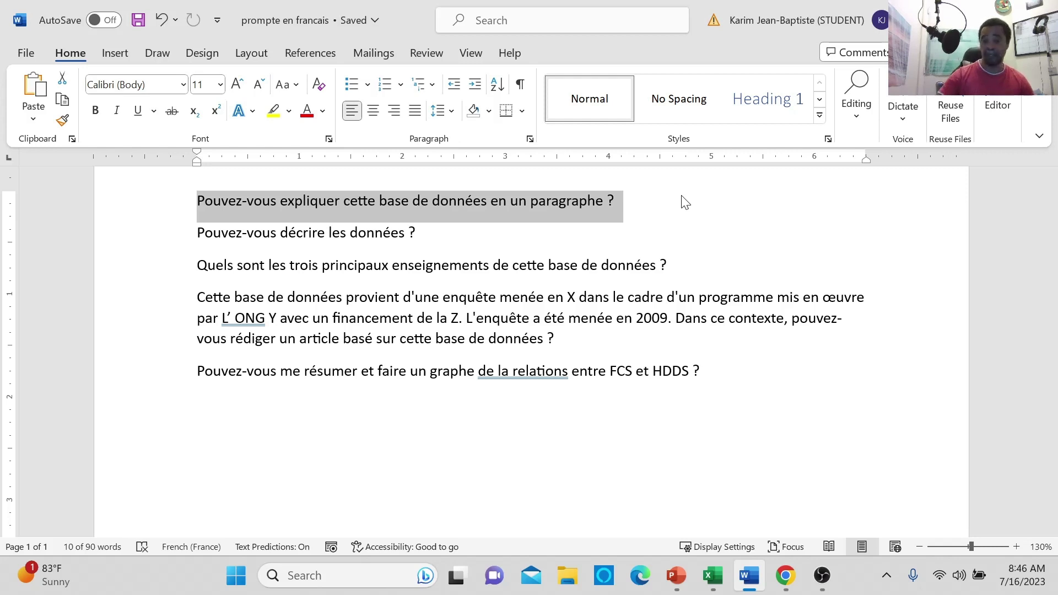
left_click(787, 583)
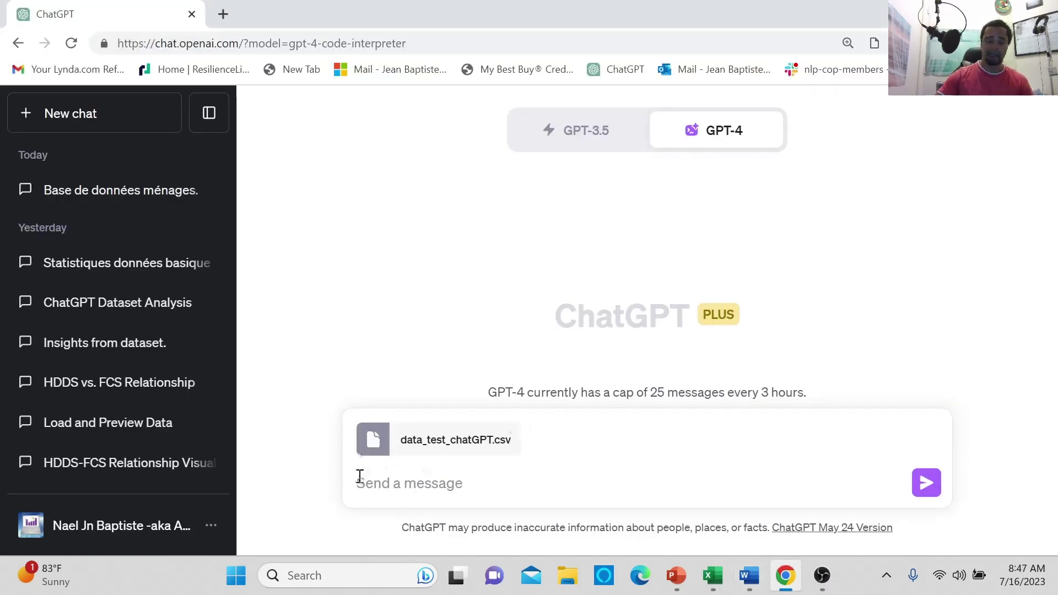
key("ctrl+v")
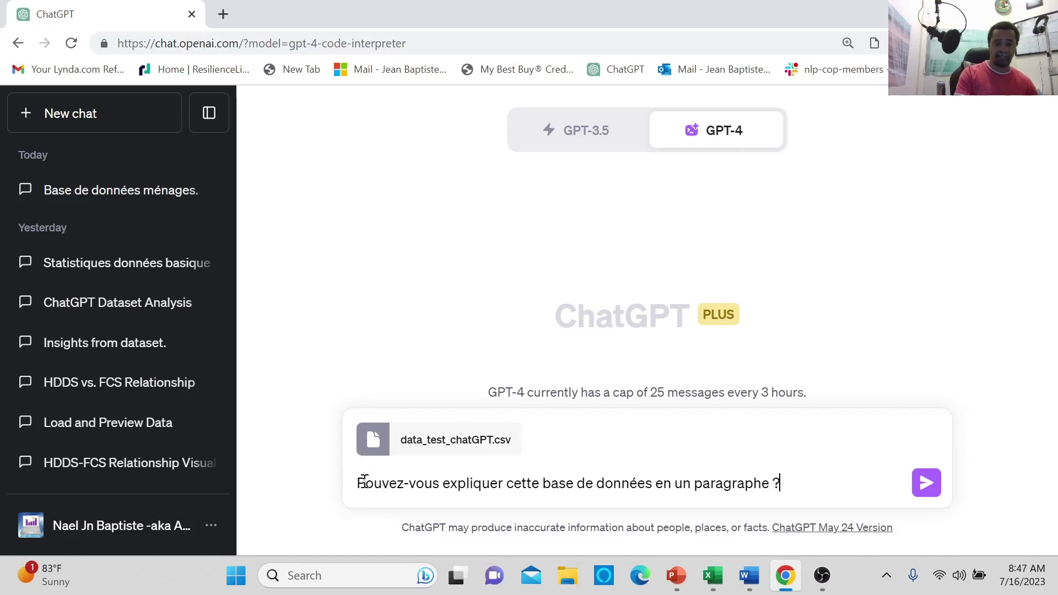
left_click(928, 487)
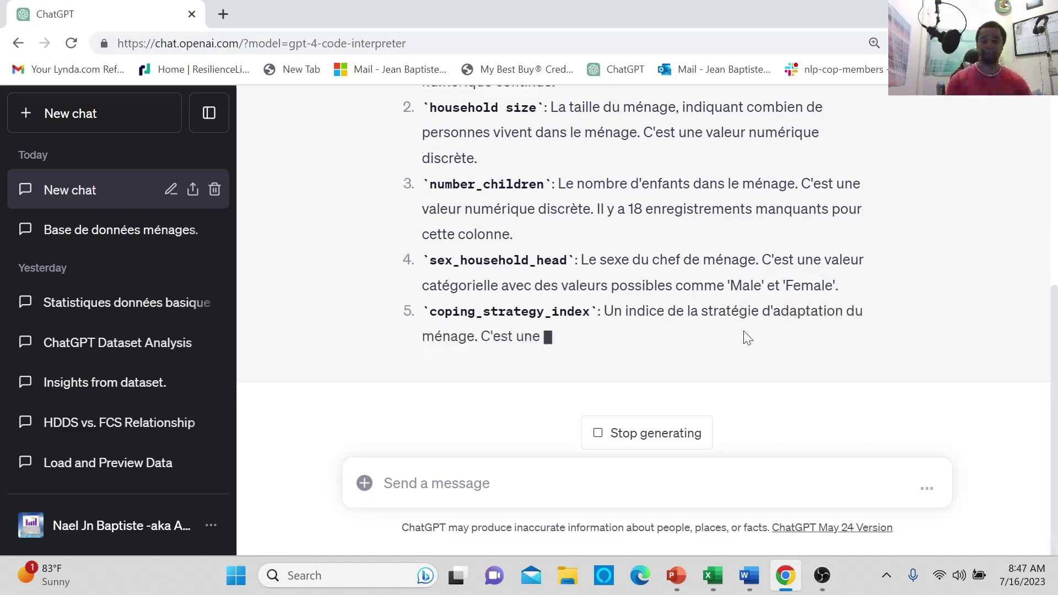
Read ChatGPT's column descriptions through to the end, checking age_household_head and number_children against the headers in the Excel dataset.
scroll(943, 270, "up", 5)
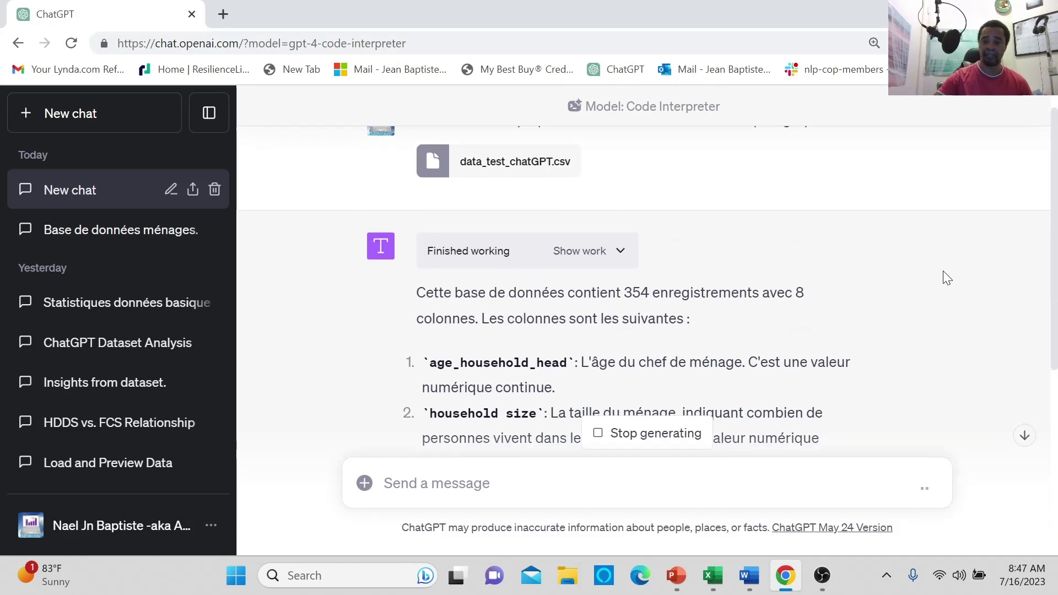
scroll(931, 270, "down", 1)
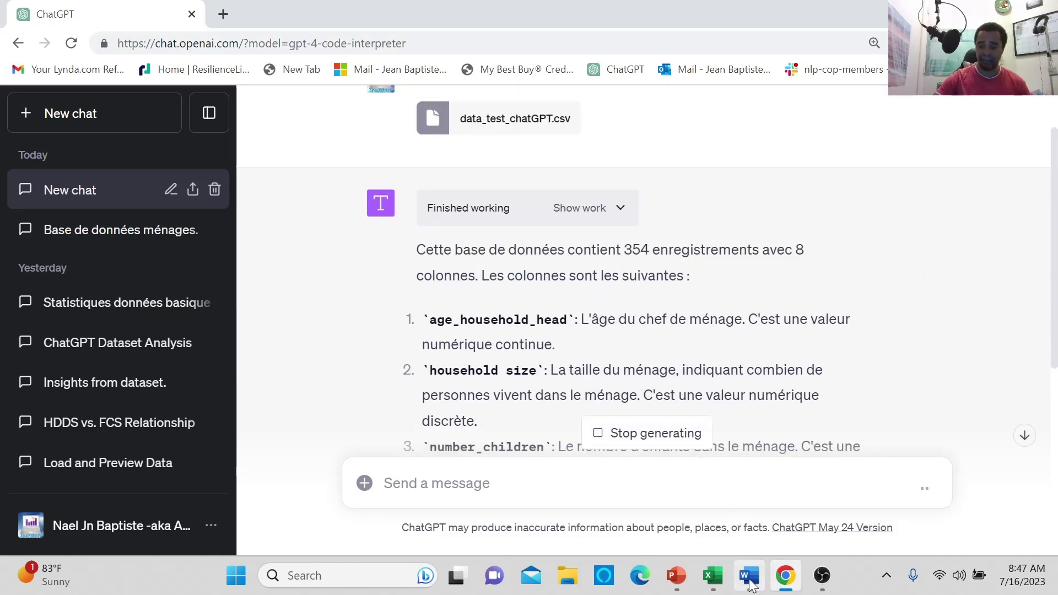
left_click(722, 575)
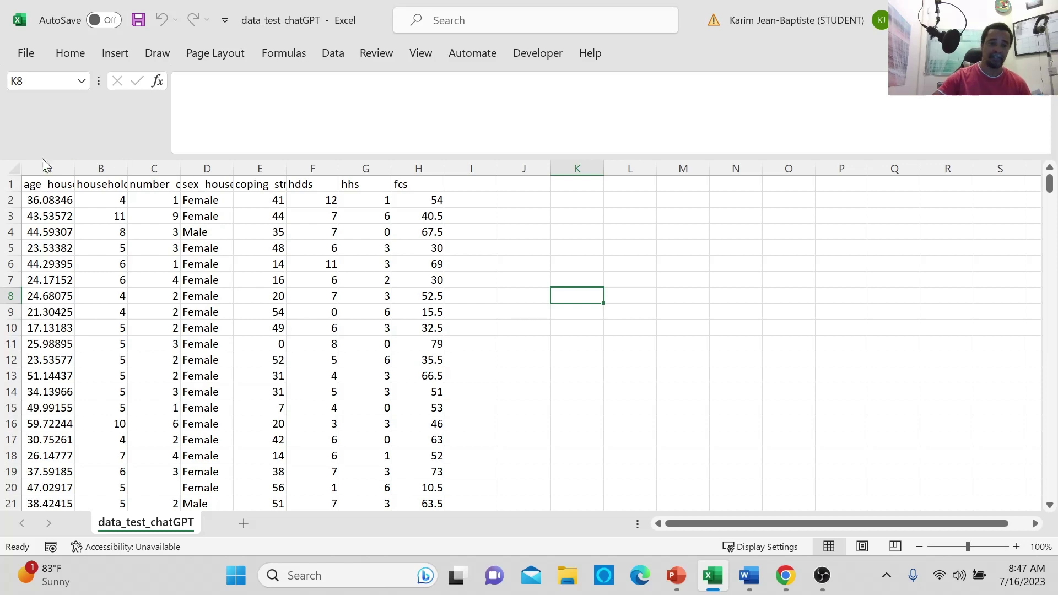
left_click(56, 184)
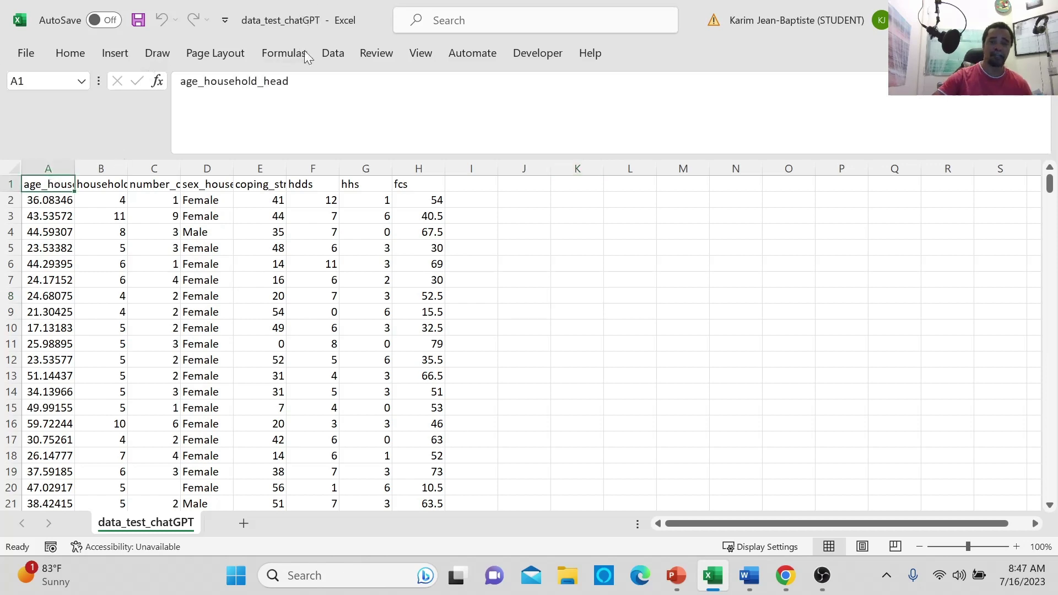
key("alt+Tab")
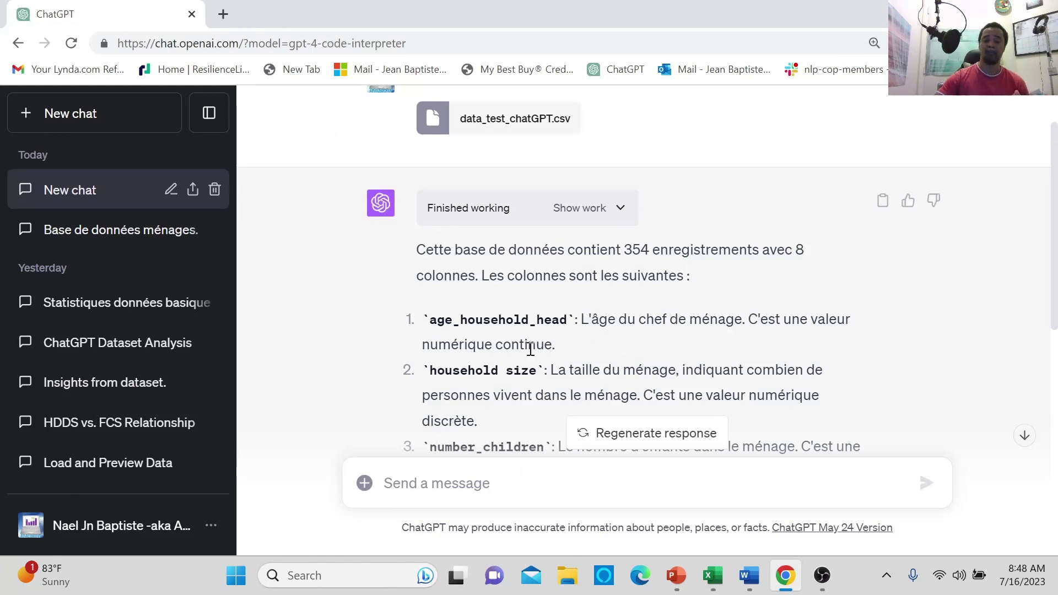
scroll(531, 349, "down", 3)
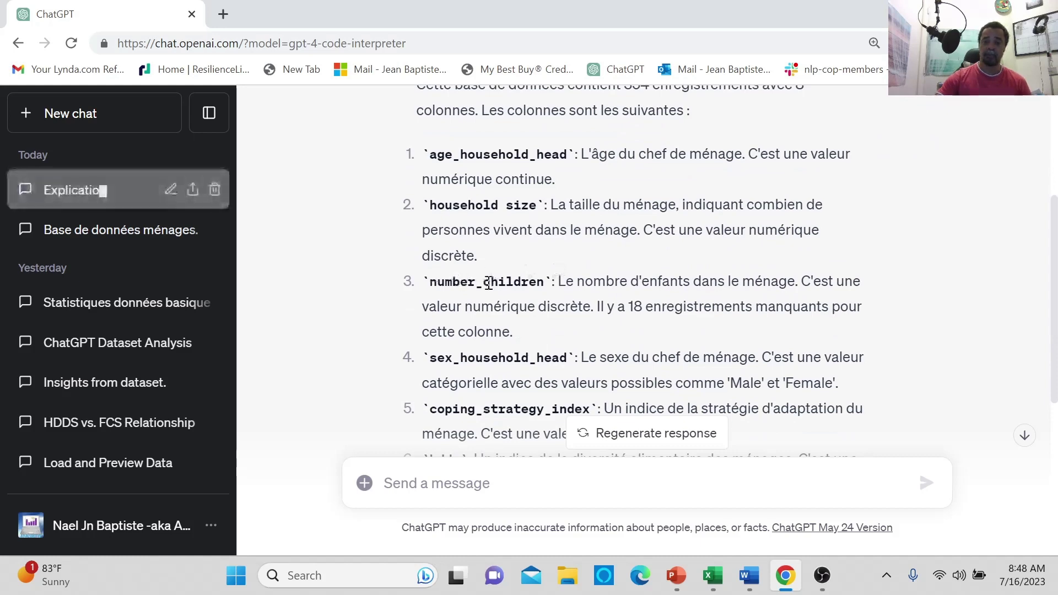
left_click(714, 575)
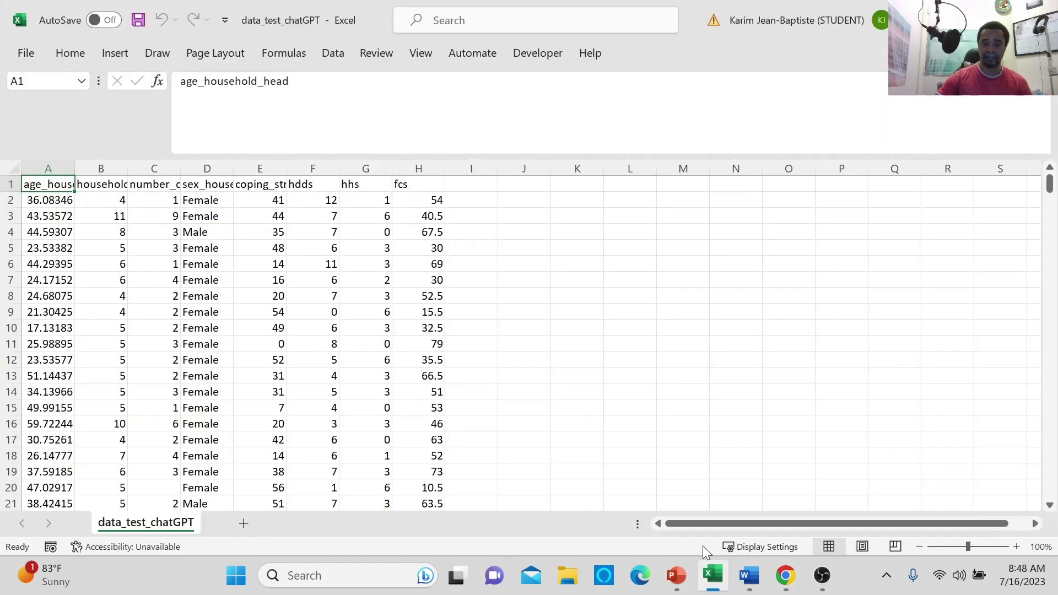
left_click(154, 188)
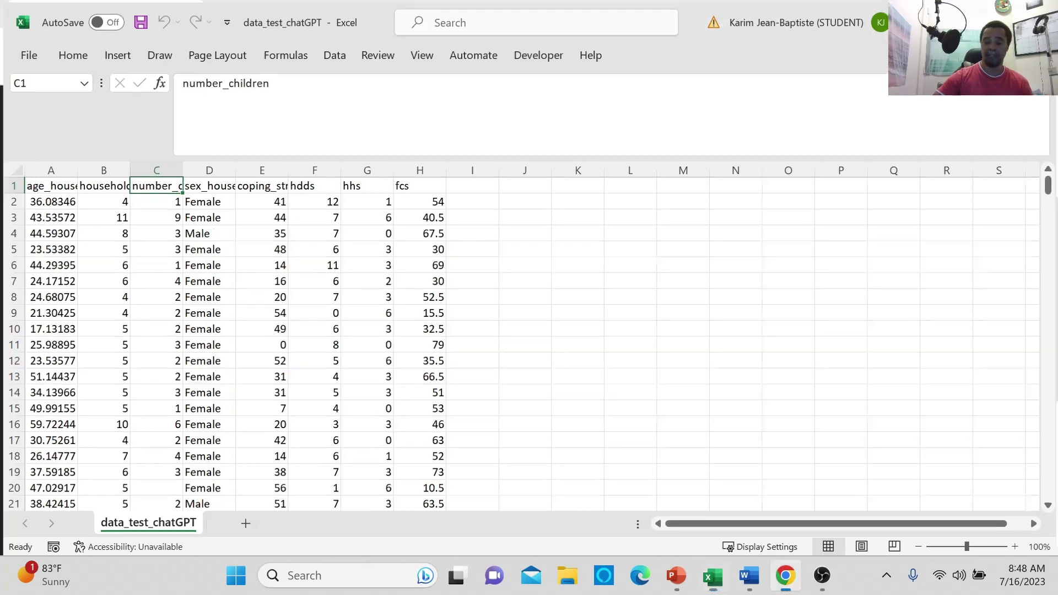
key("alt+Tab")
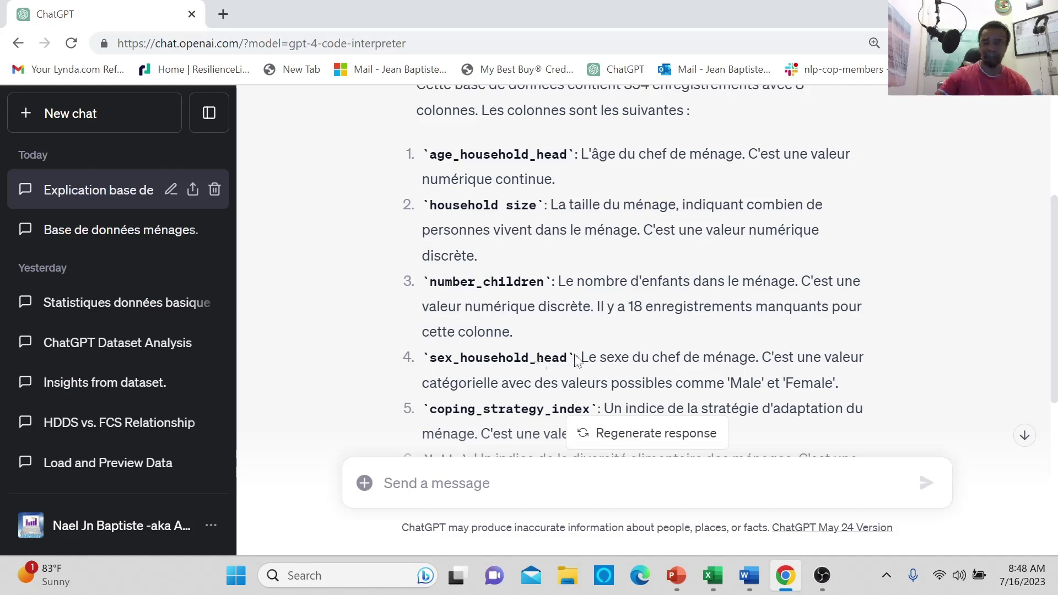
scroll(595, 331, "down", 3)
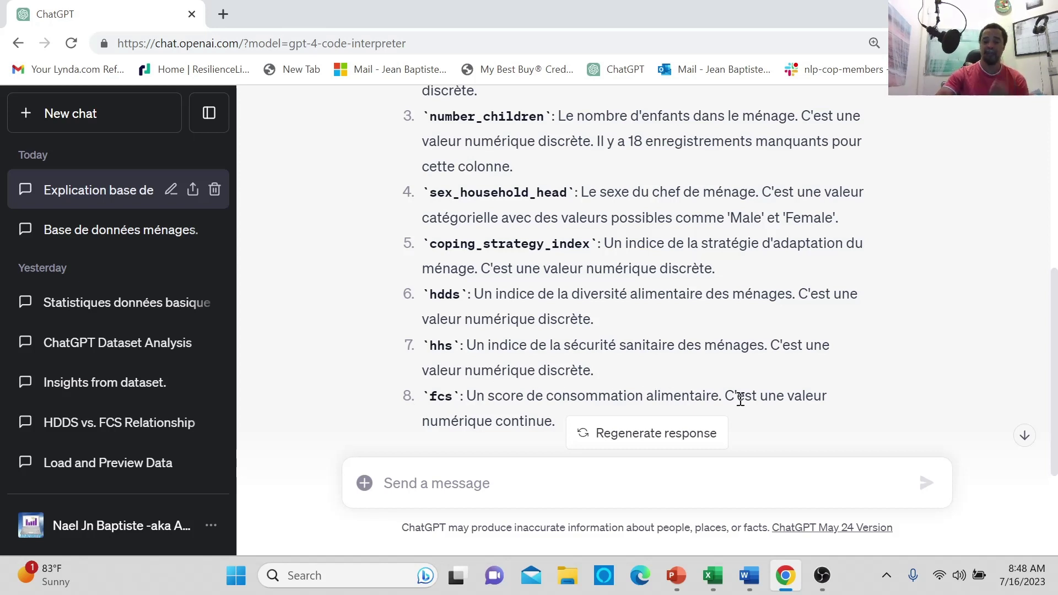
scroll(740, 399, "down", 3)
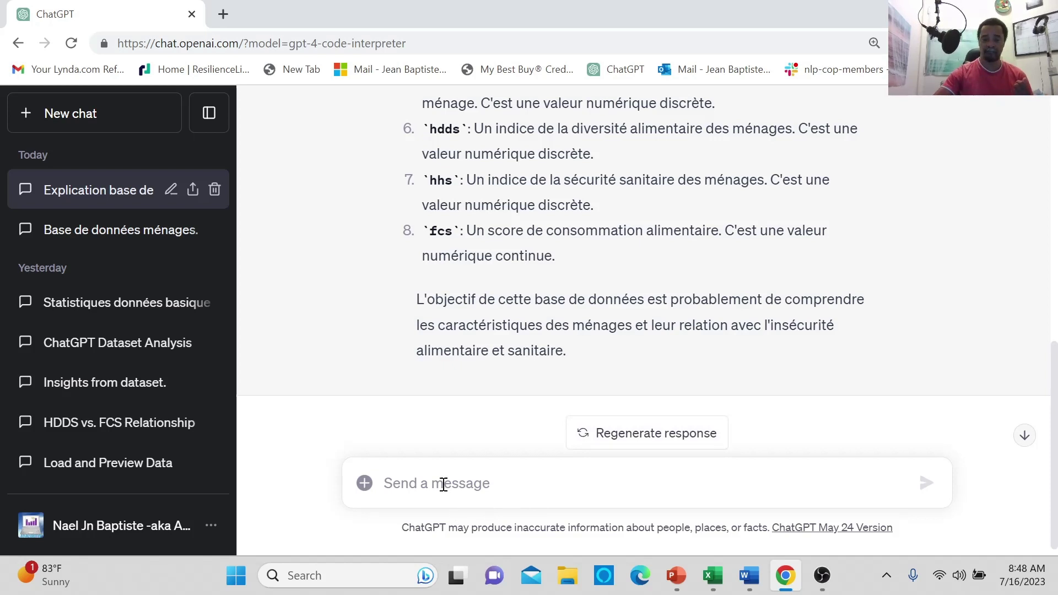
Ask ChatGPT "c'est quoi FCS?" and review the answer against the earlier column descriptions.
type("c'est quoi")
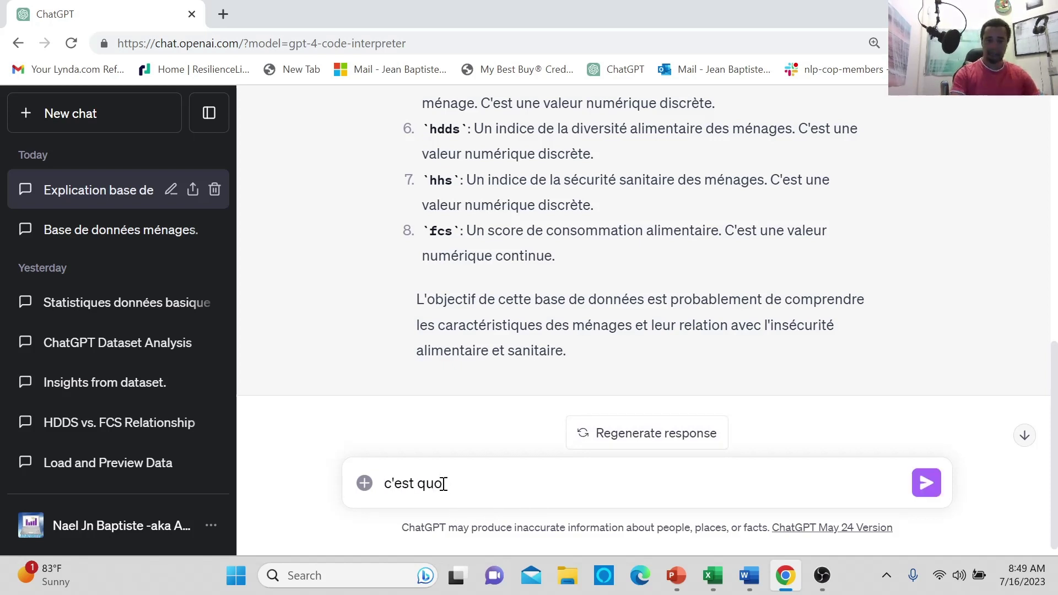
type(" FC")
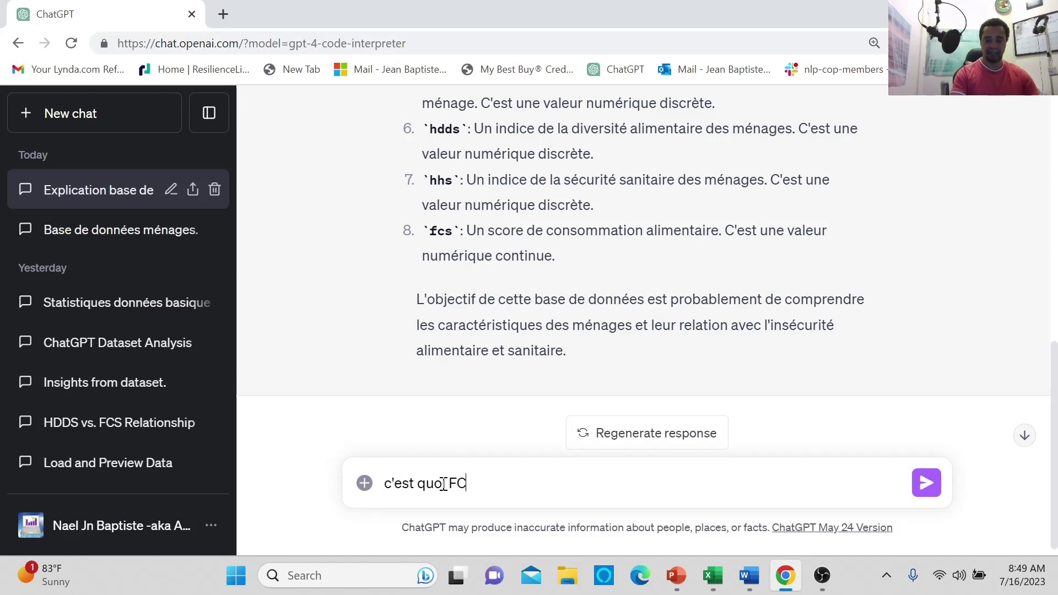
type("S?")
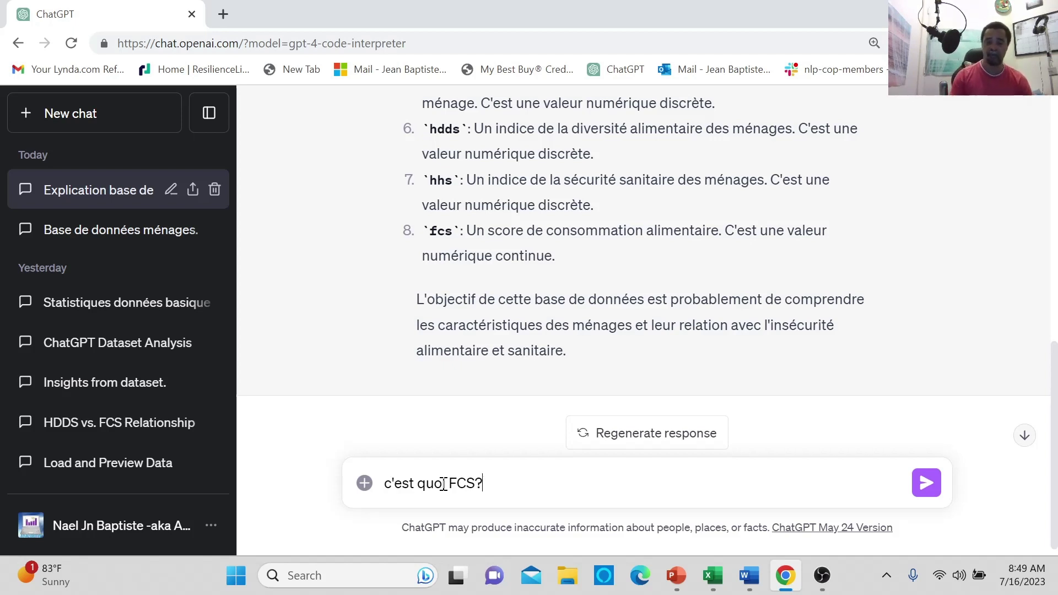
key("Return")
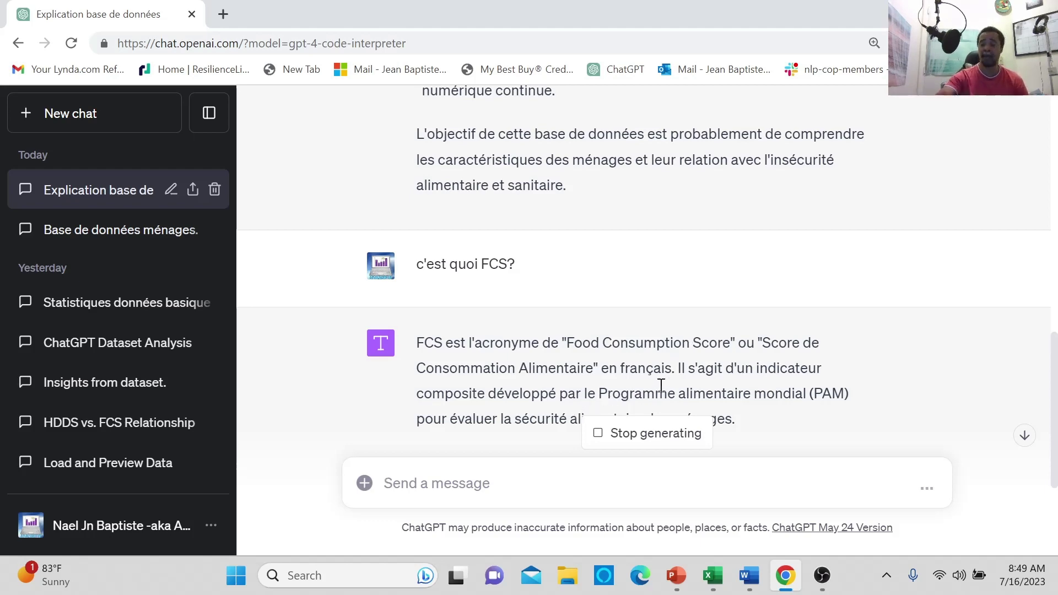
scroll(660, 384, "down", 3)
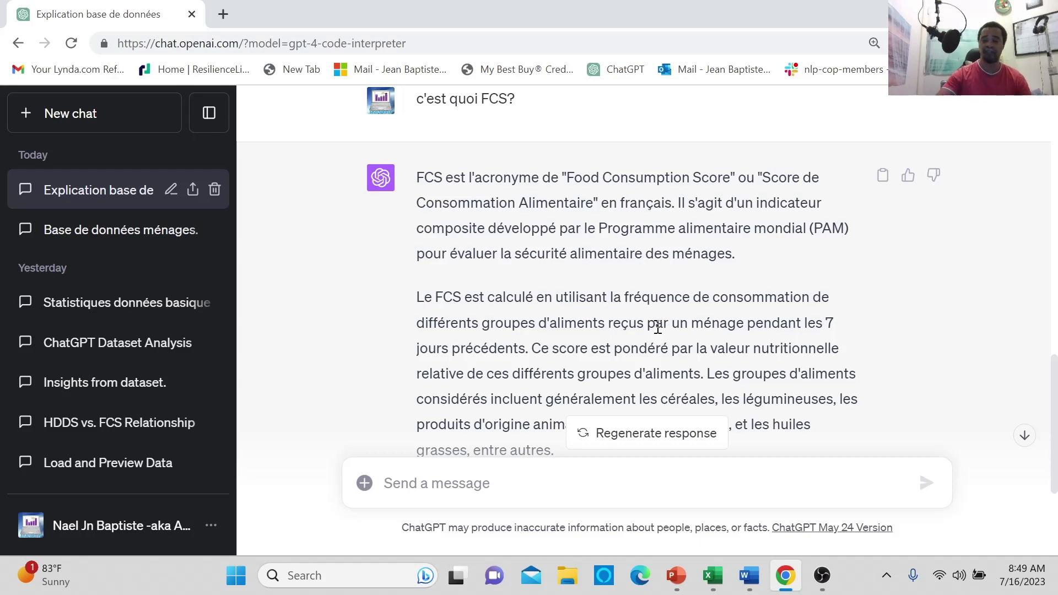
scroll(792, 229, "up", 5)
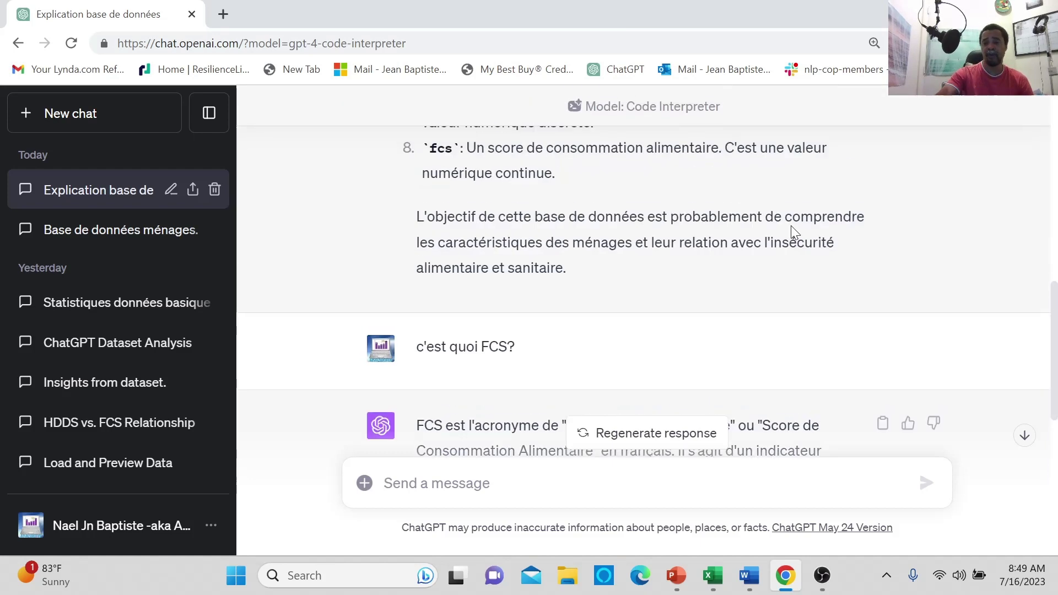
scroll(791, 226, "up", 6)
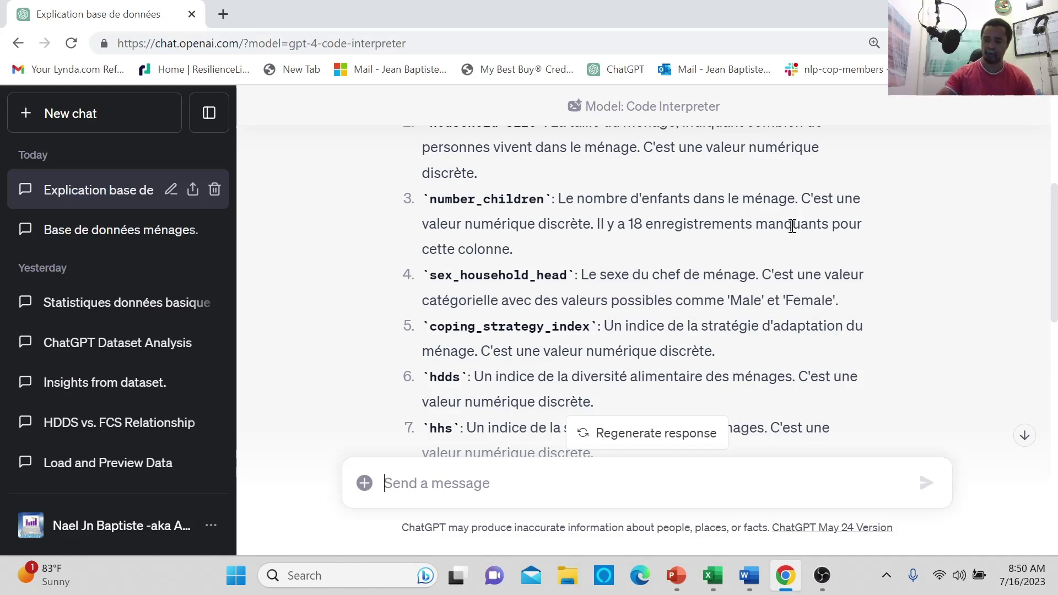
Copy "Pouvez-vous décrire les données ?" from the Word document "prompte en francais" and send it in the ChatGPT conversation.
left_click(759, 586)
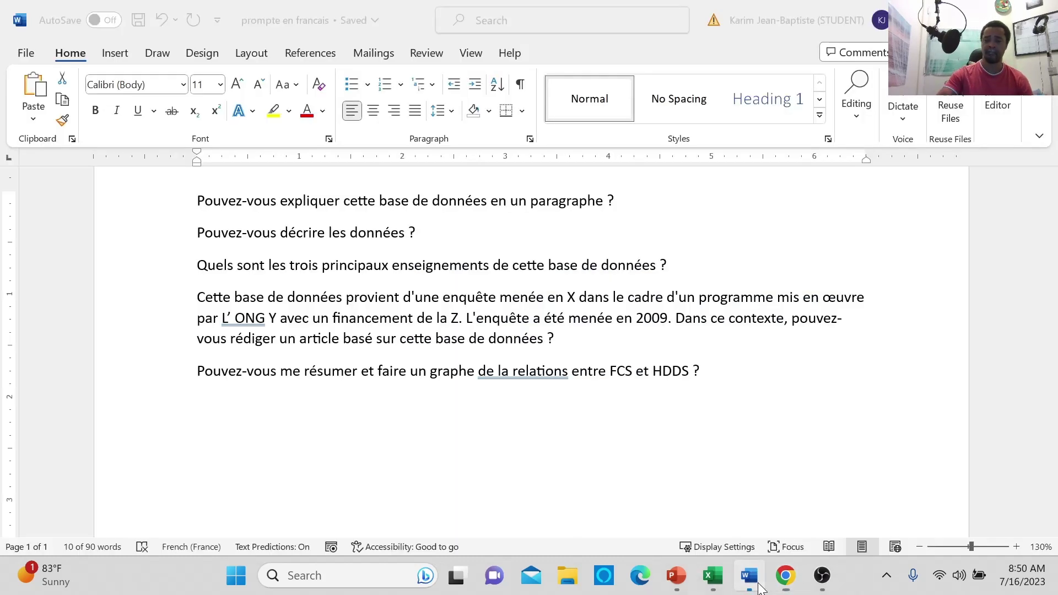
left_click(201, 232)
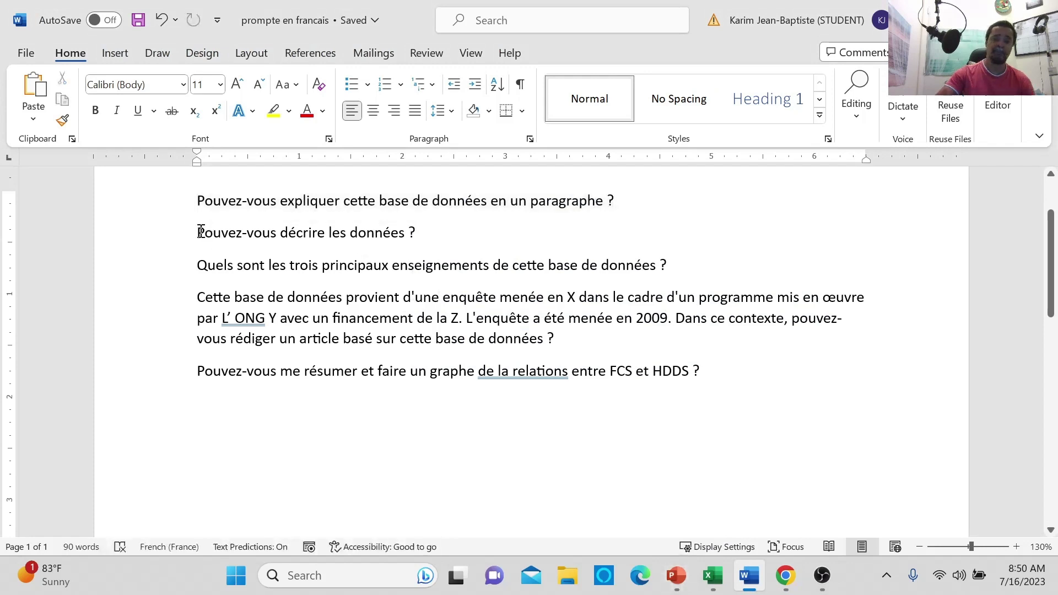
left_click_drag(202, 232, 426, 235)
key("ctrl+c")
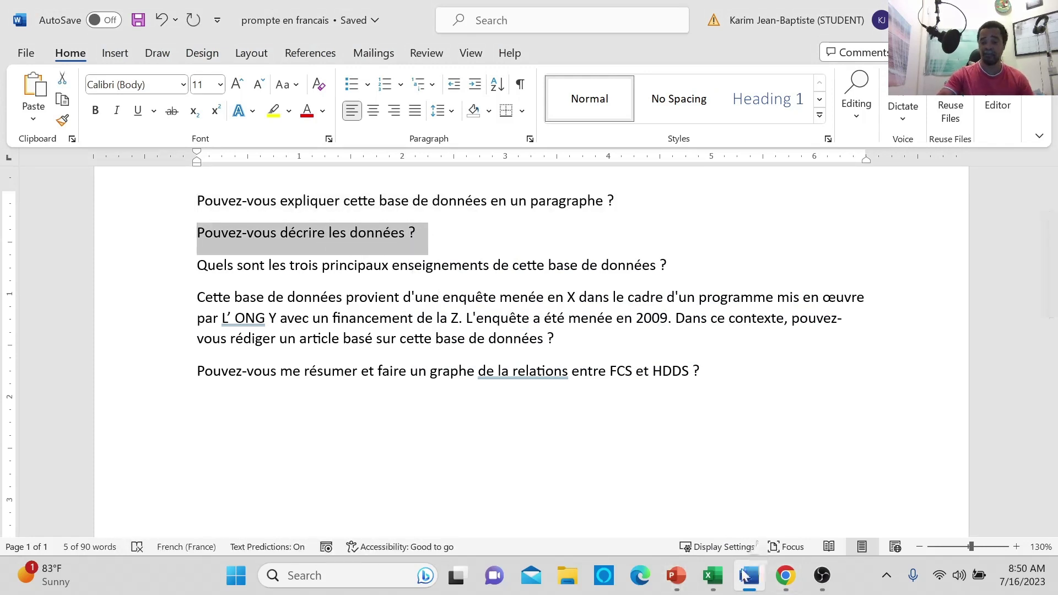
left_click(785, 576)
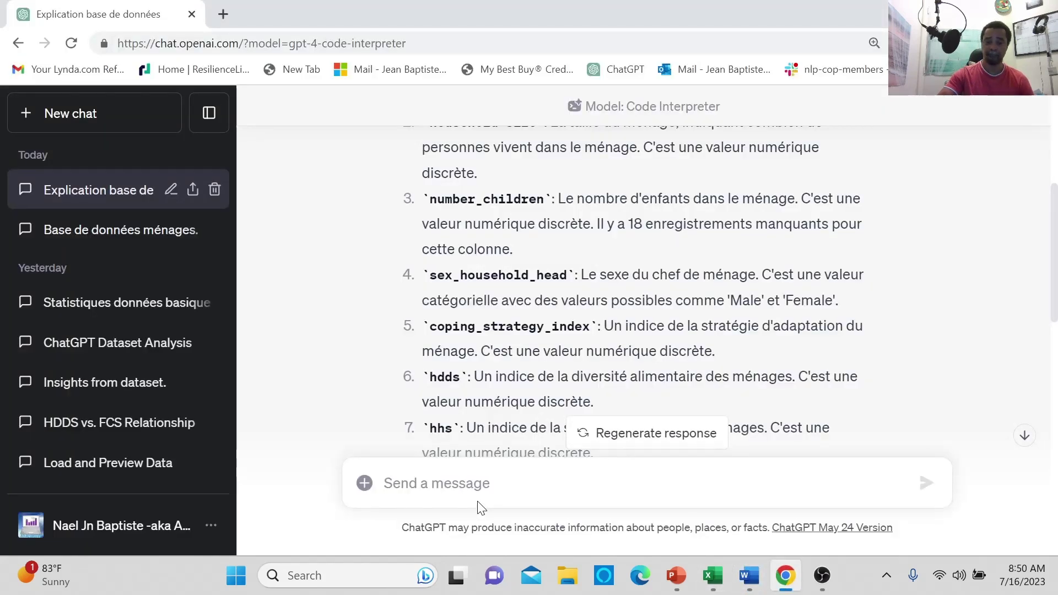
scroll(581, 400, "down", 15)
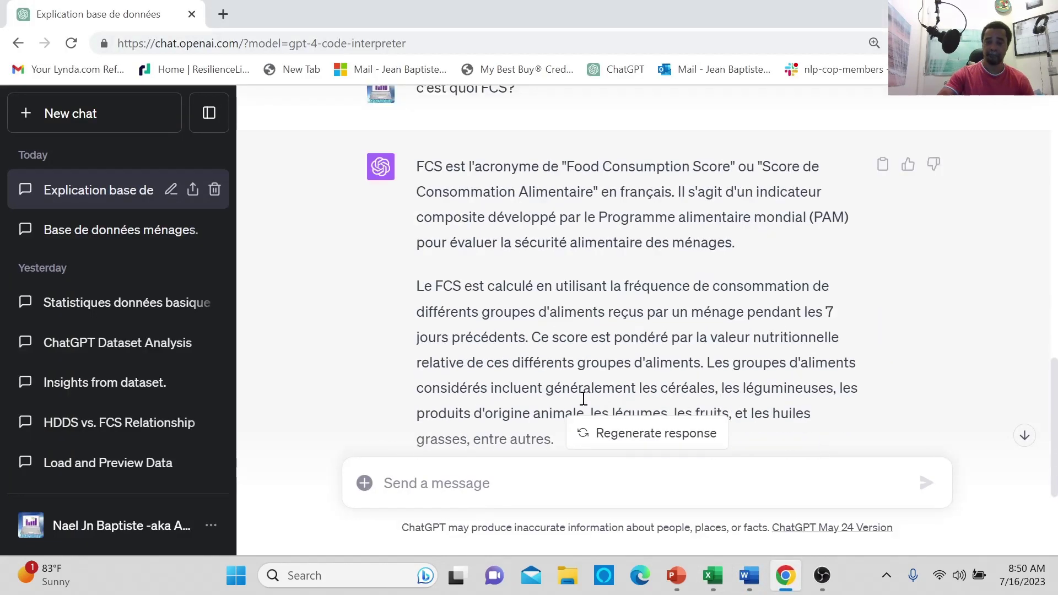
left_click(481, 488)
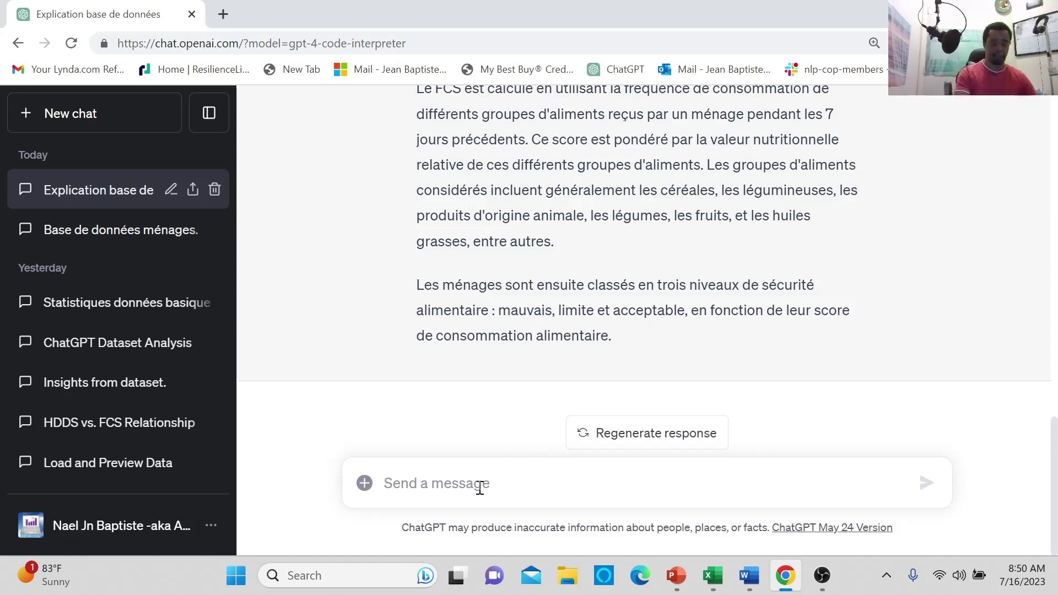
key("ctrl+v")
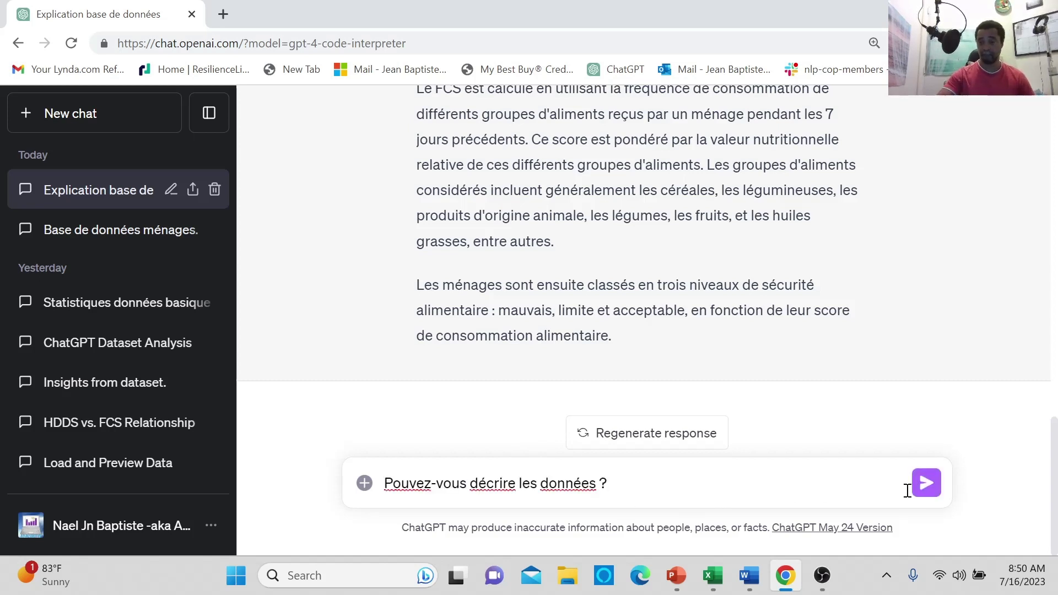
left_click(927, 482)
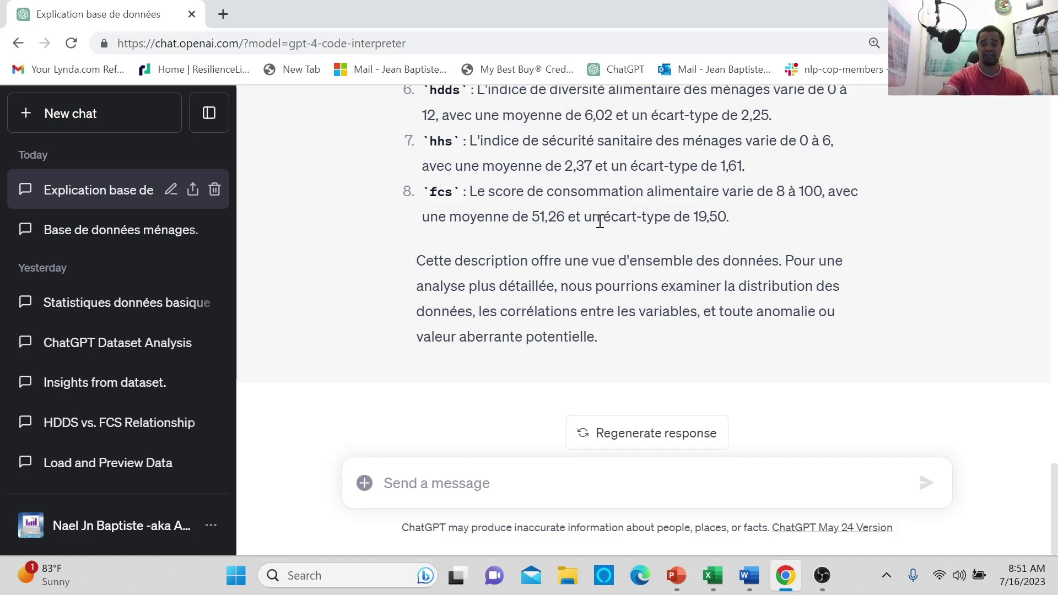
Read ChatGPT's statistical description of the dataset, from age_household_head through fcs.
scroll(599, 221, "up", 3)
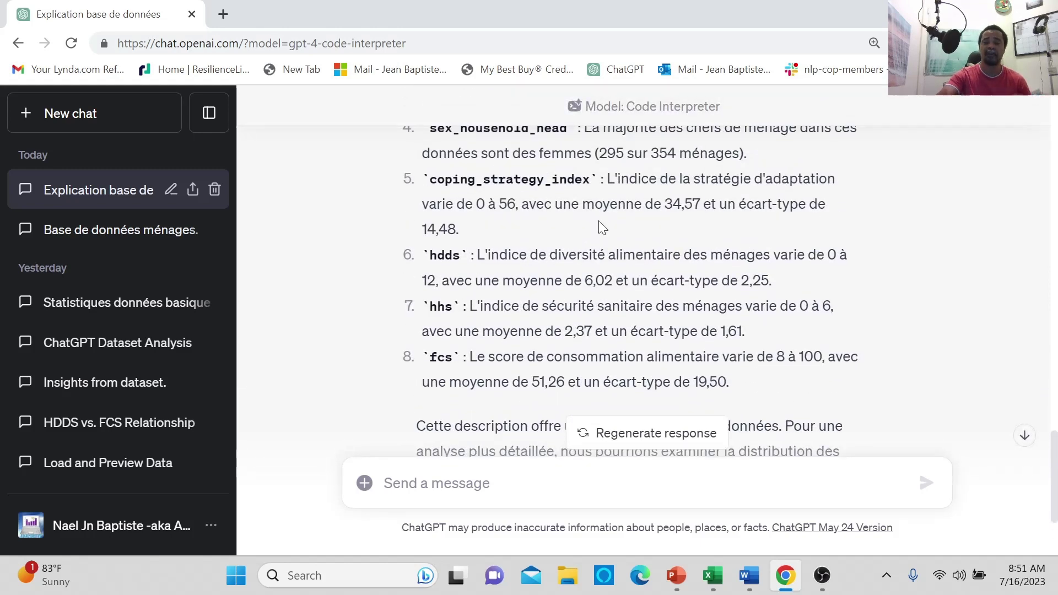
scroll(599, 222, "up", 5)
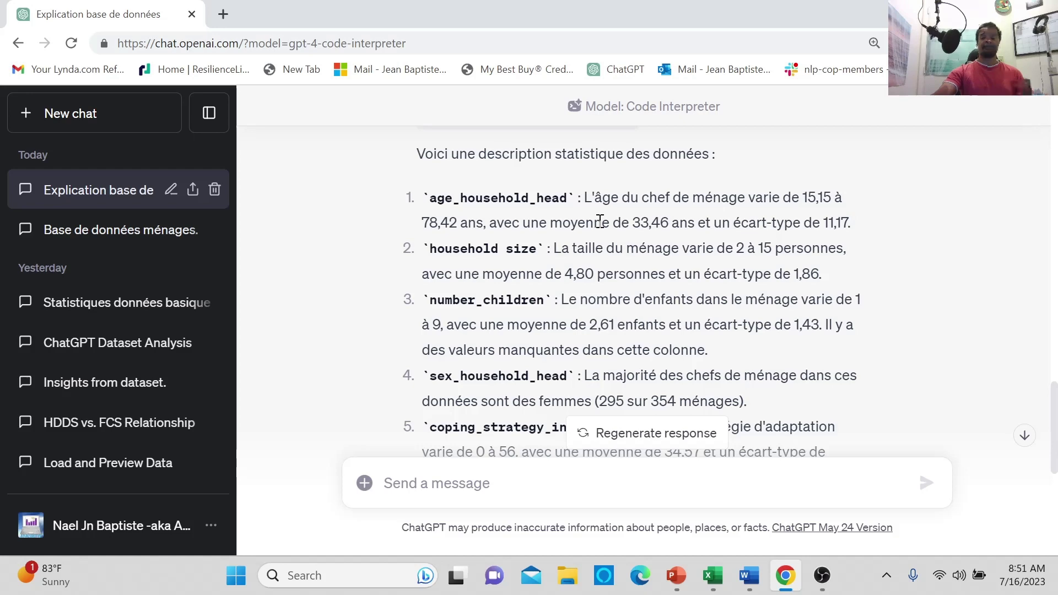
scroll(600, 221, "up", 3)
scroll(601, 223, "down", 2)
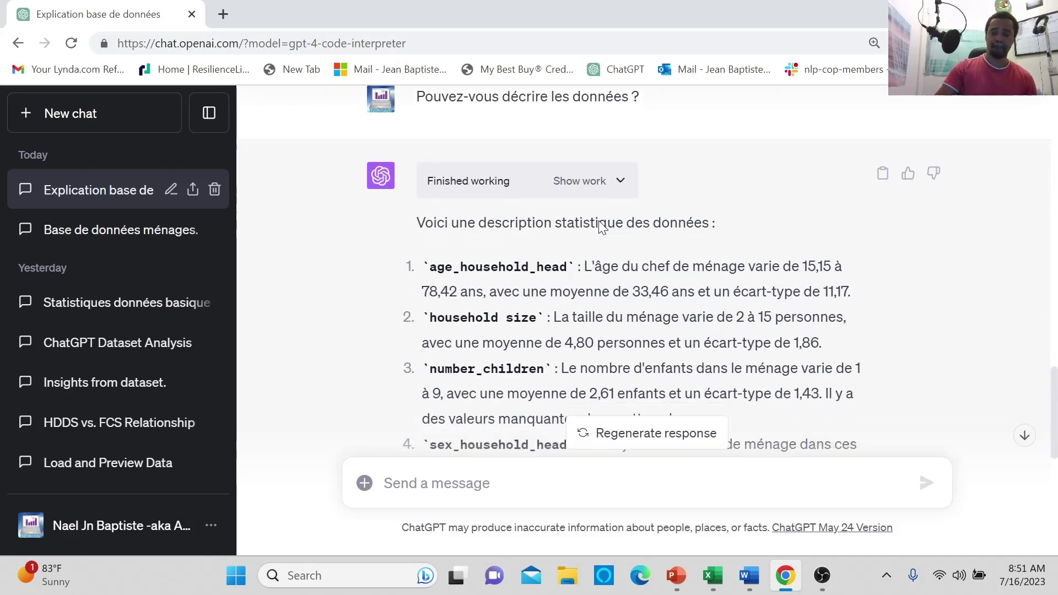
scroll(600, 223, "down", 6)
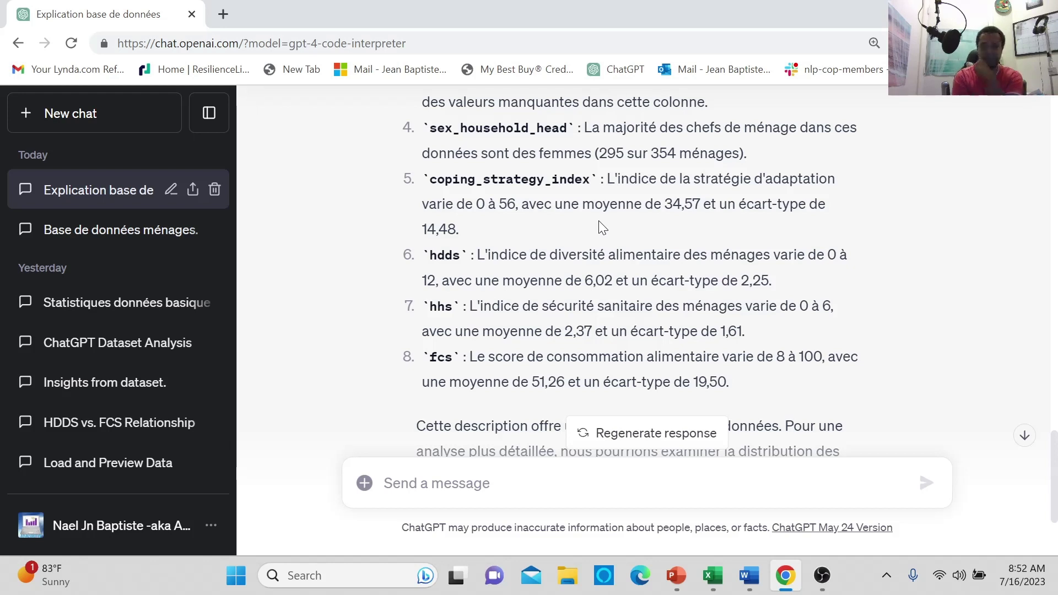
Copy "Quels sont les trois principaux enseignements de cette base de données ?" from the Word document and send it in ChatGPT.
left_click(744, 583)
left_click(312, 269)
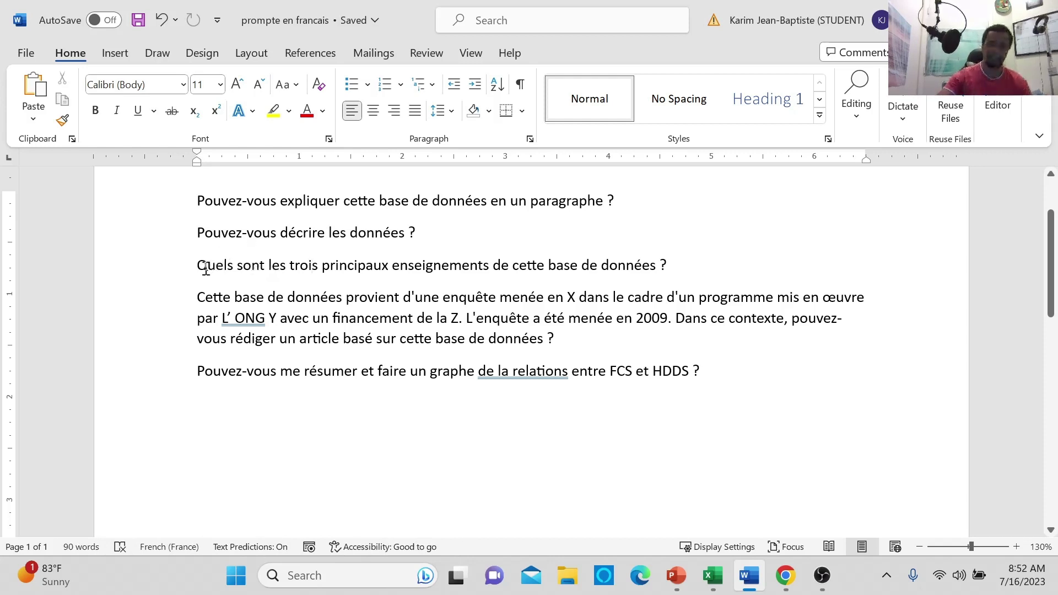
left_click_drag(199, 270, 678, 270)
key("ctrl+c")
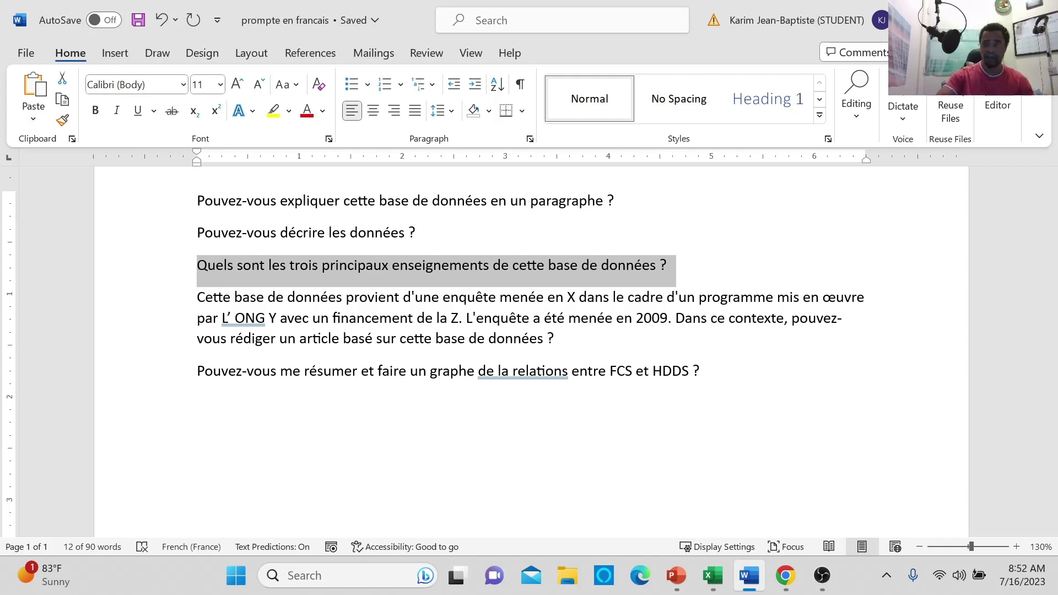
left_click(785, 575)
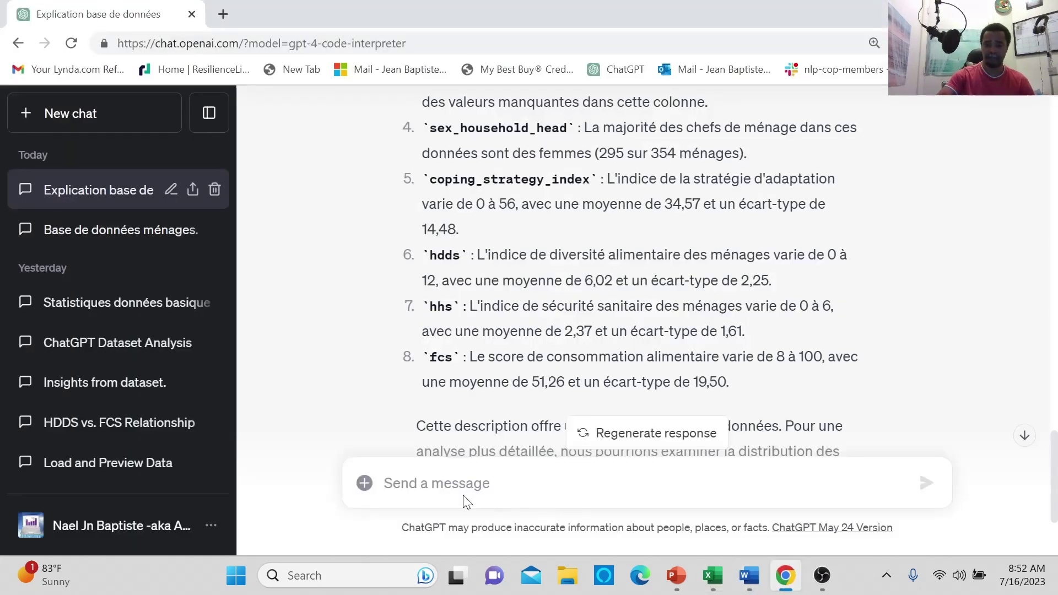
key("ctrl+v")
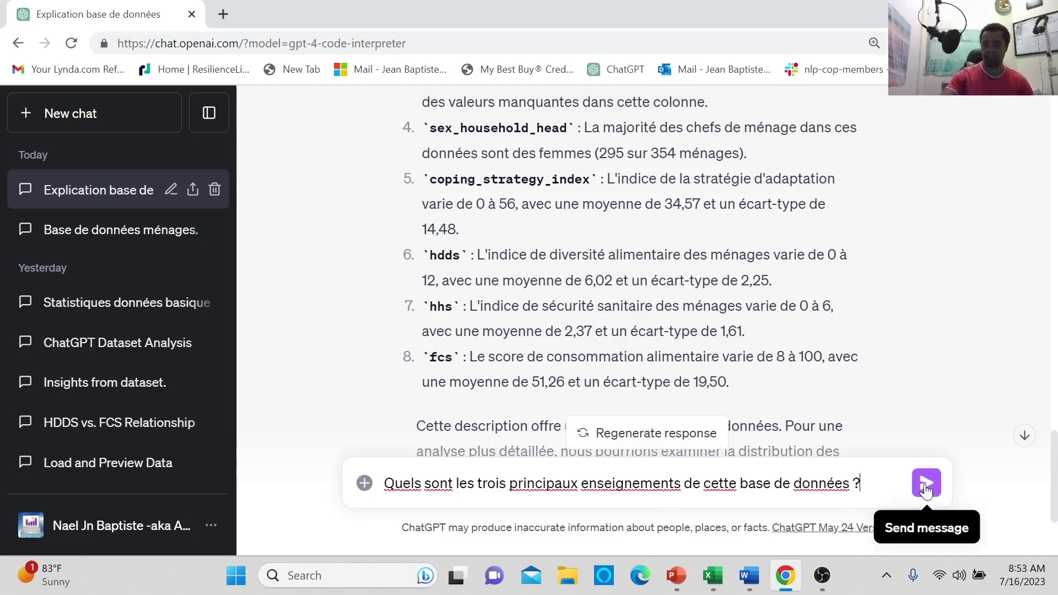
left_click(926, 489)
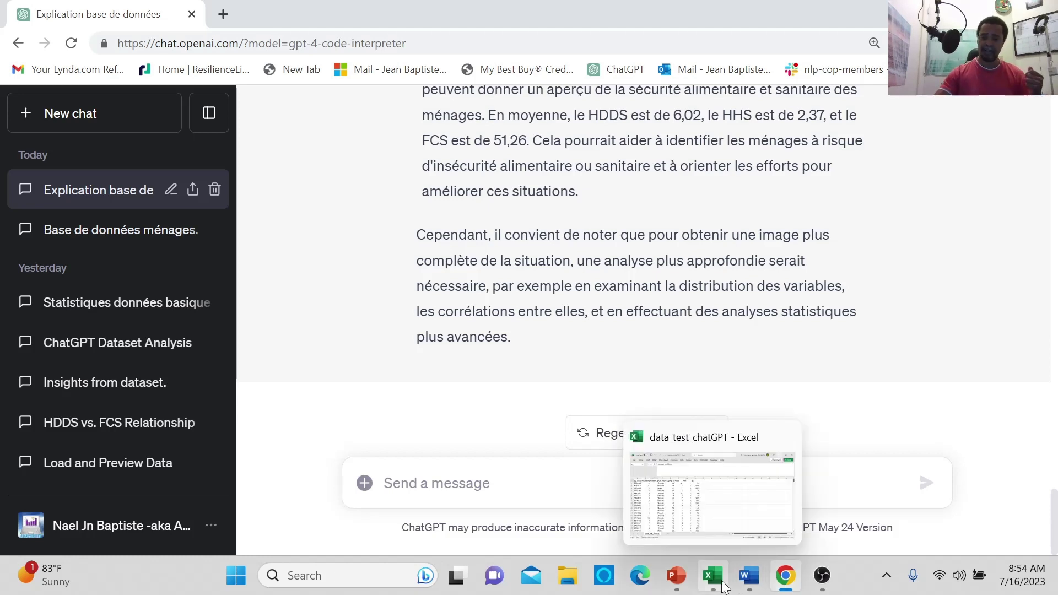
Copy the Word document's prompt requesting an article on the 2009 survey in X by L'ONG Y, funded by Z, and send it in ChatGPT.
left_click(753, 581)
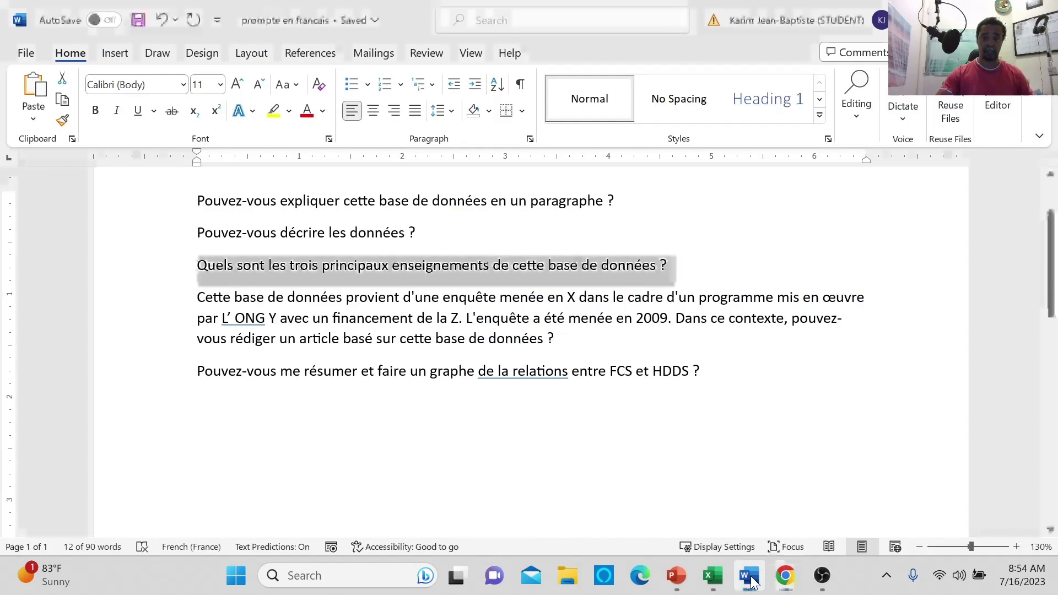
left_click(508, 402)
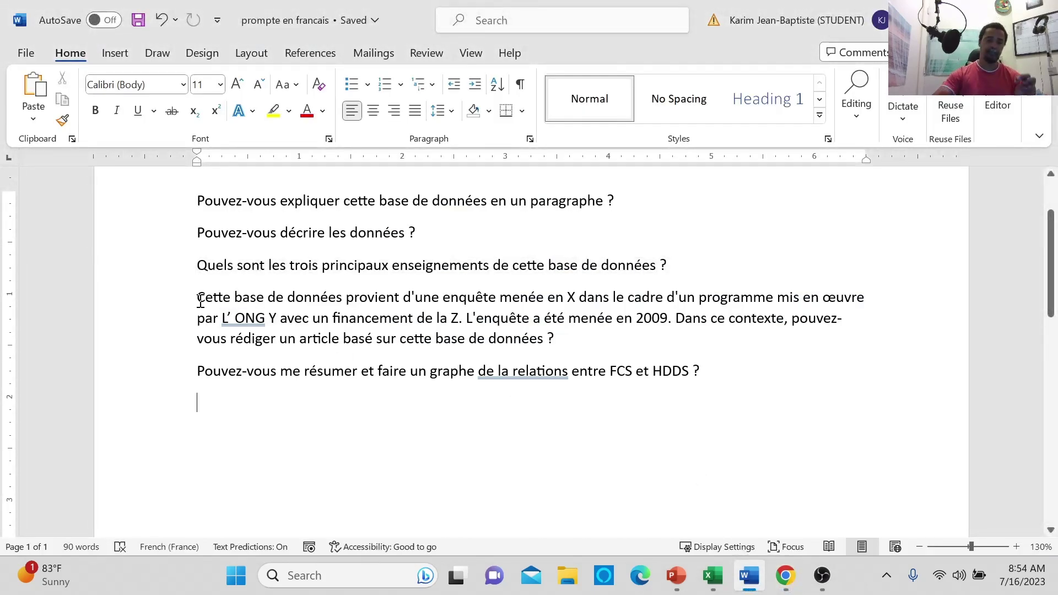
left_click_drag(204, 297, 803, 332)
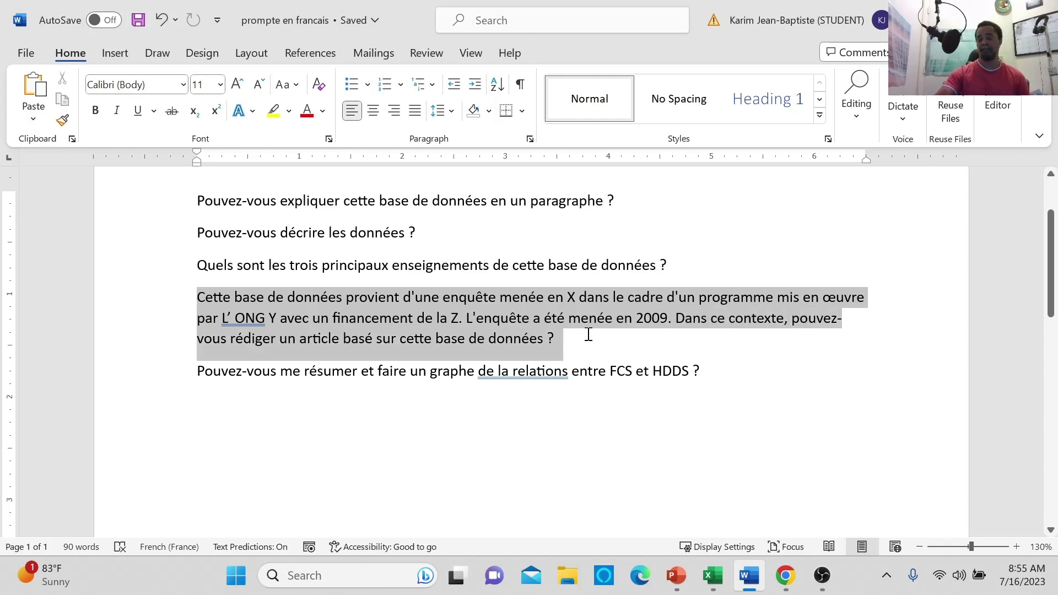
left_click_drag(589, 334, 588, 334)
key("ctrl+c")
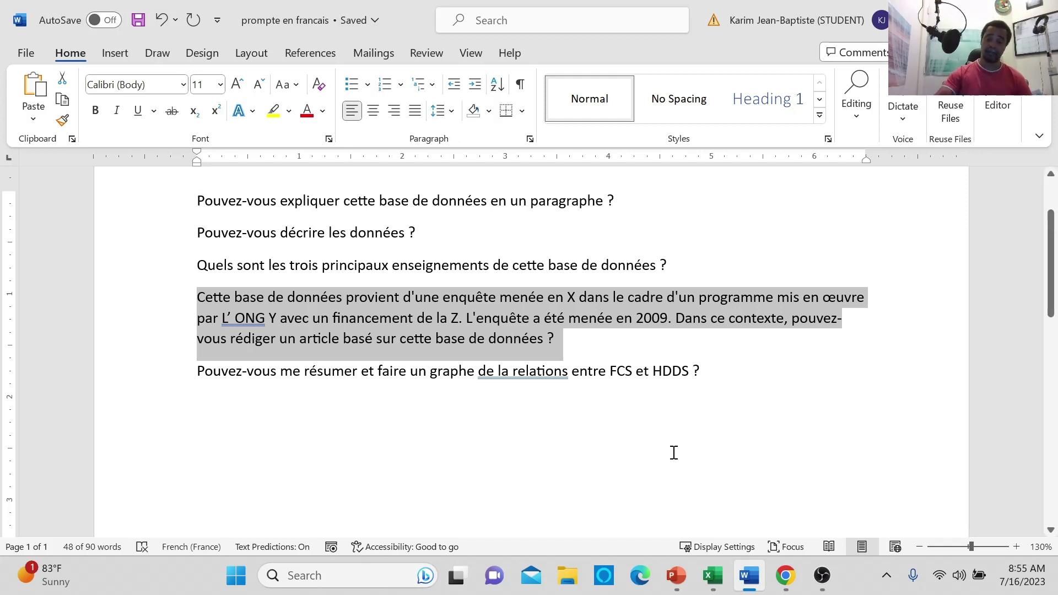
mouse_move(788, 584)
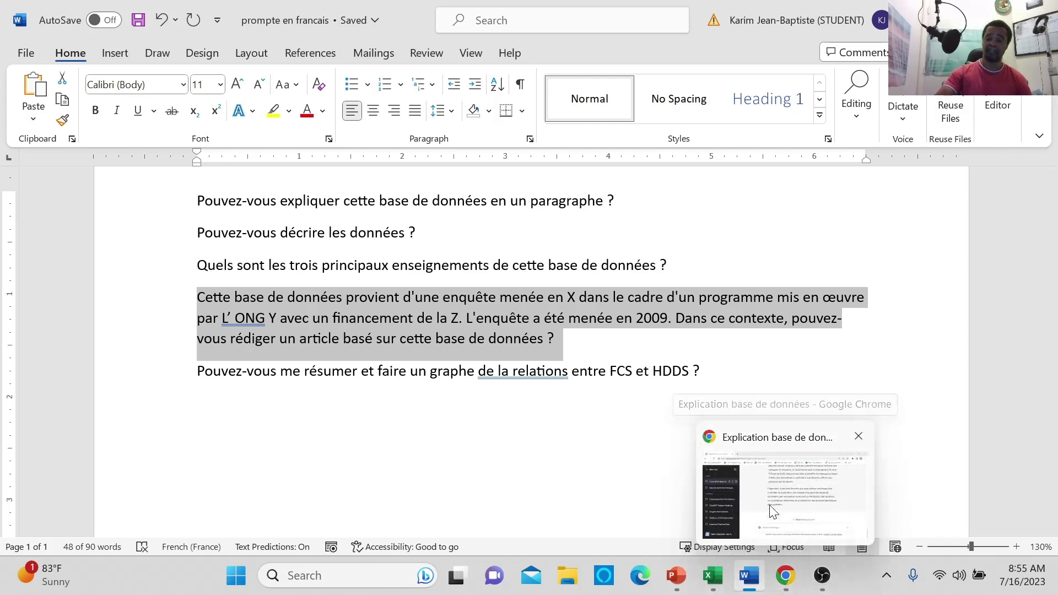
left_click(765, 484)
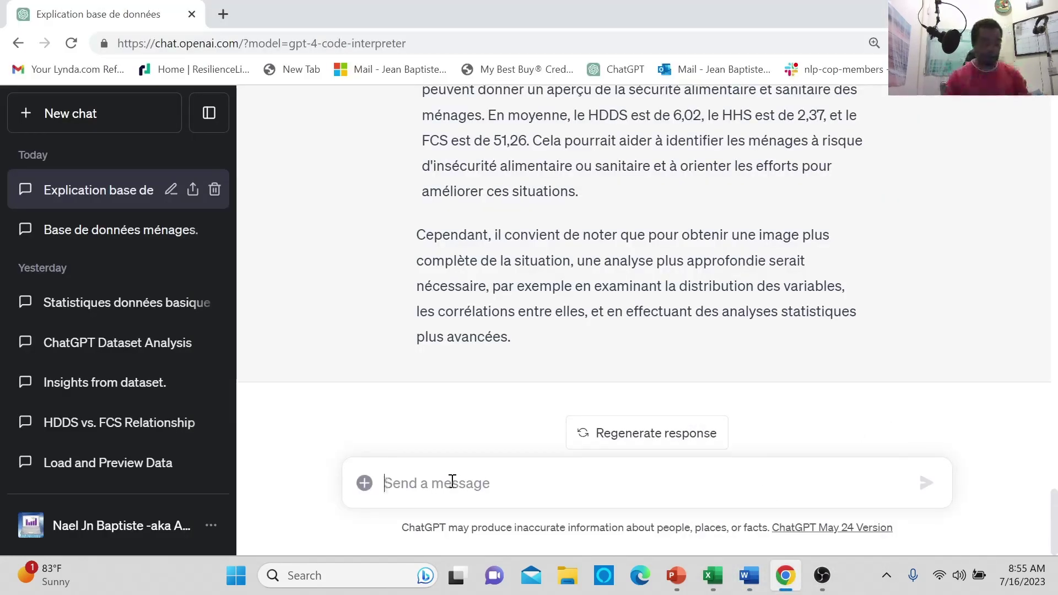
key("ctrl+v")
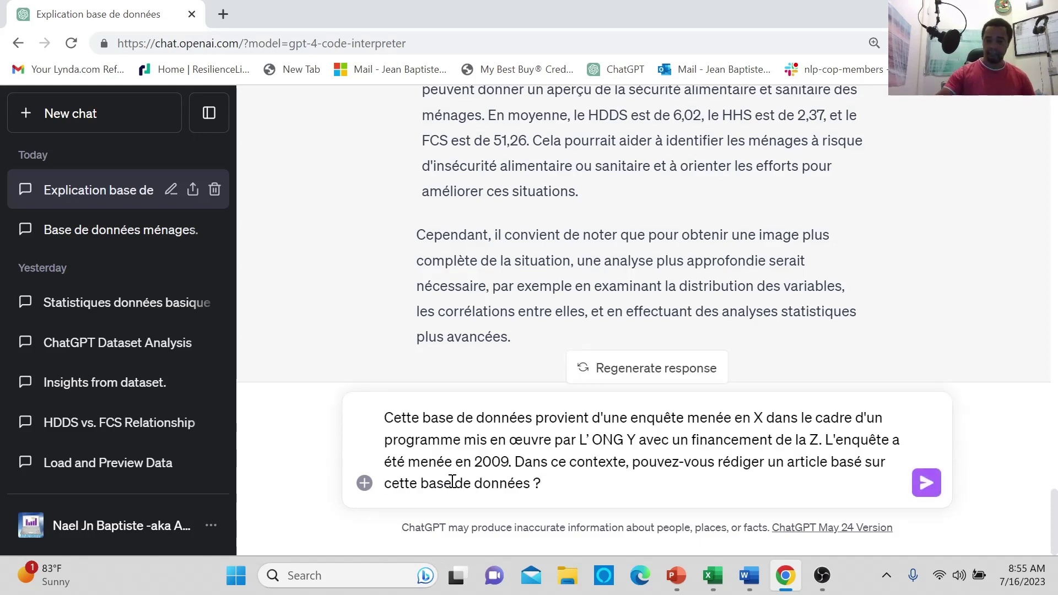
left_click(918, 490)
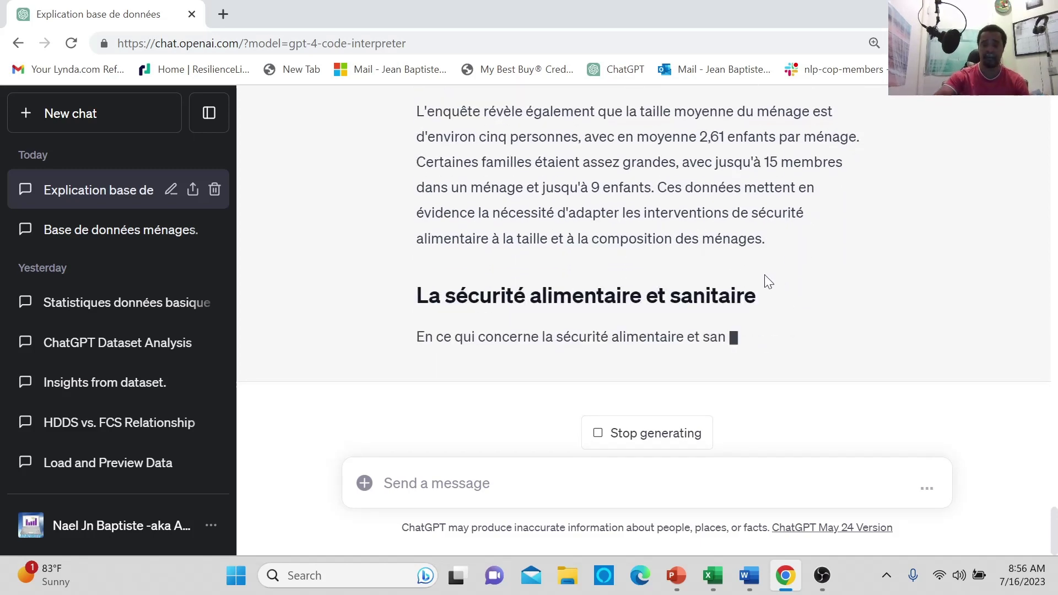
Read the article ChatGPT is writing, from its introduction to the sections on women's role and household size.
scroll(765, 275, "up", 5)
scroll(765, 276, "up", 10)
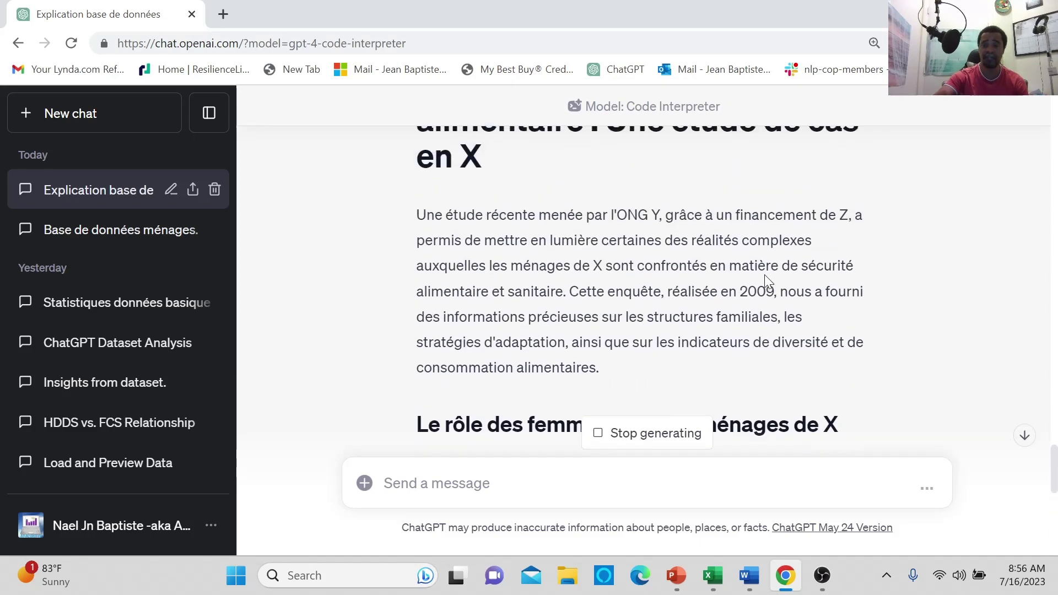
scroll(767, 281, "down", 10)
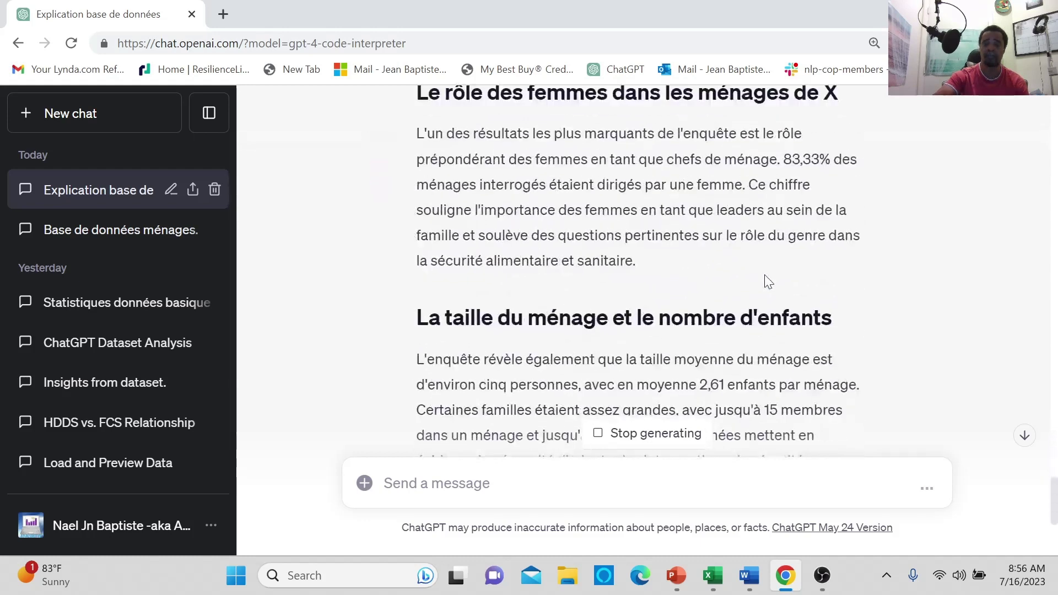